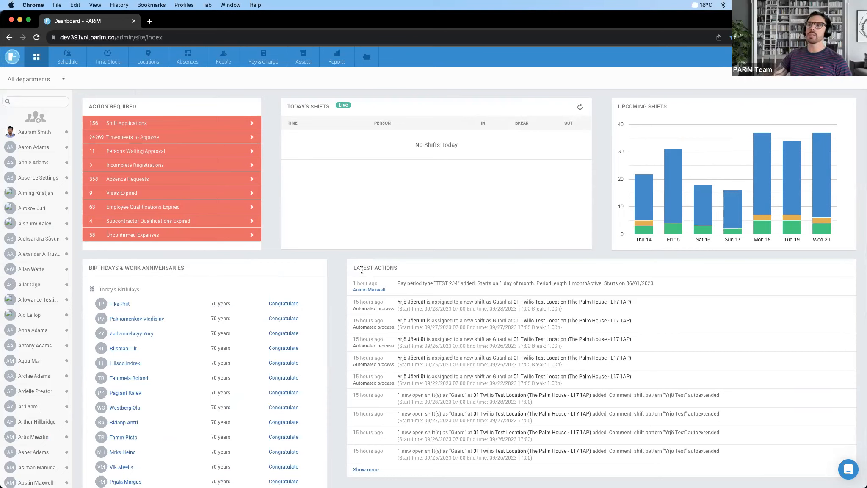
- Open the pay rules list, browse the existing rules, and dismiss the live webinar notice
{"action": "mouse_move", "coordinate": [277, 55]}
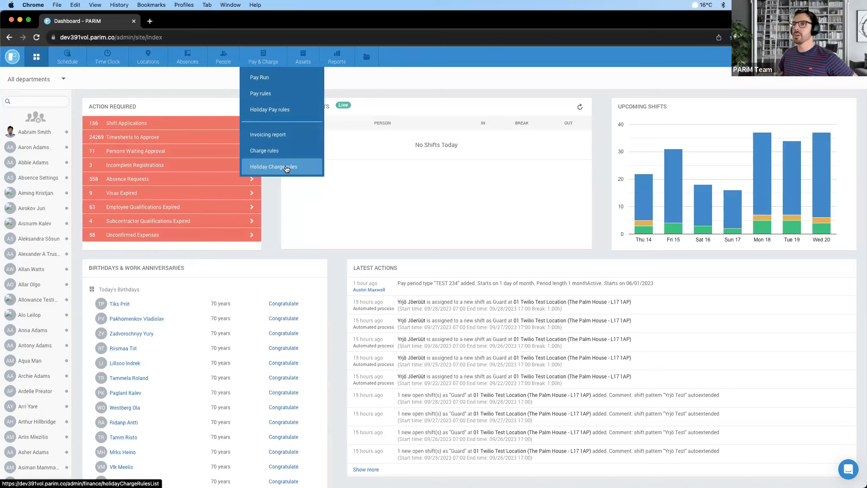
{"action": "left_click", "coordinate": [288, 94]}
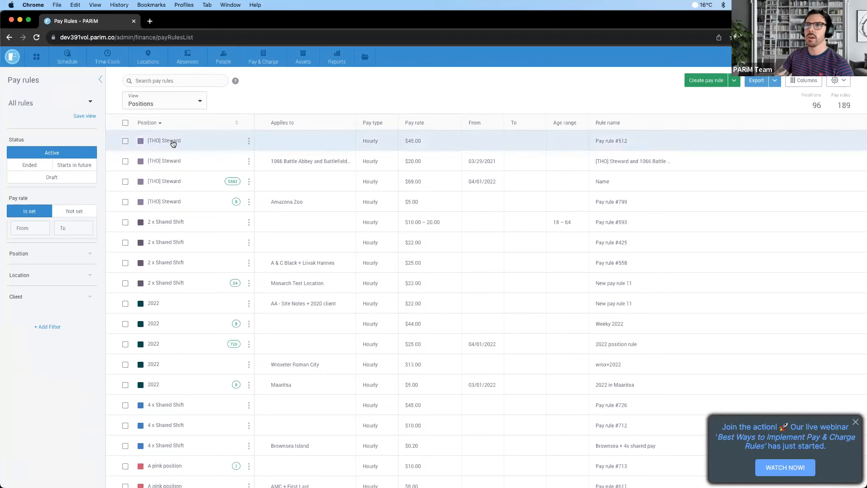
{"action": "scroll", "coordinate": [200, 314], "scroll_direction": "down", "scroll_amount": 4}
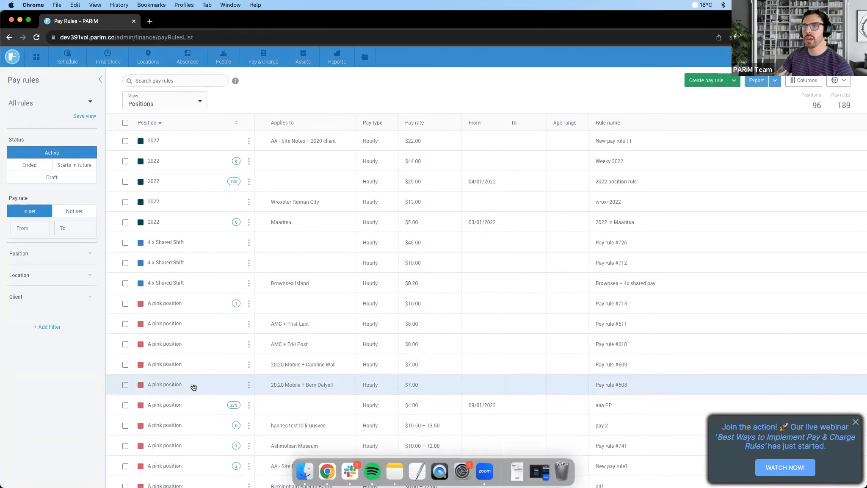
{"action": "scroll", "coordinate": [263, 322], "scroll_direction": "down", "scroll_amount": 6}
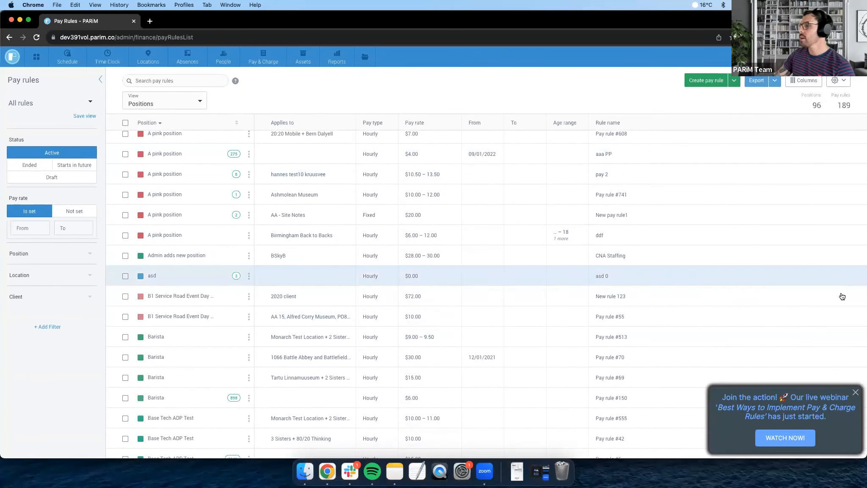
{"action": "left_click", "coordinate": [855, 393]}
{"action": "scroll", "coordinate": [306, 249], "scroll_direction": "up", "scroll_amount": 5}
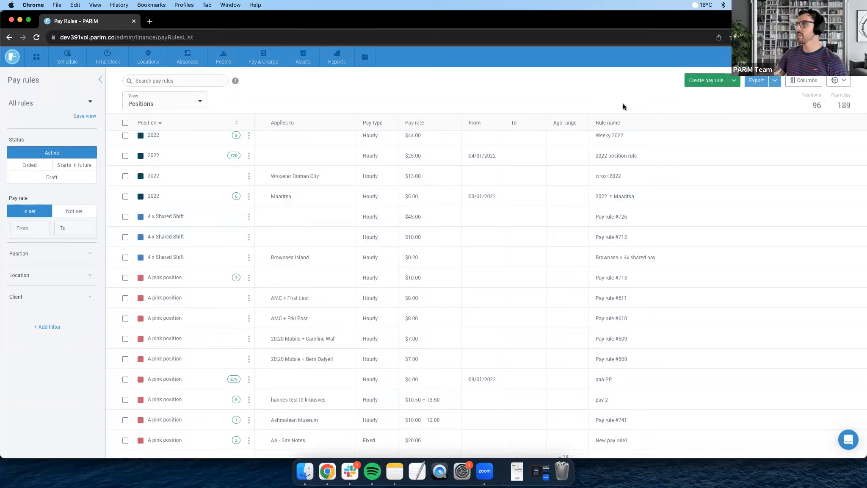
- Create a new pay rule and name it "New pay rule #1"
{"action": "left_click", "coordinate": [713, 86]}
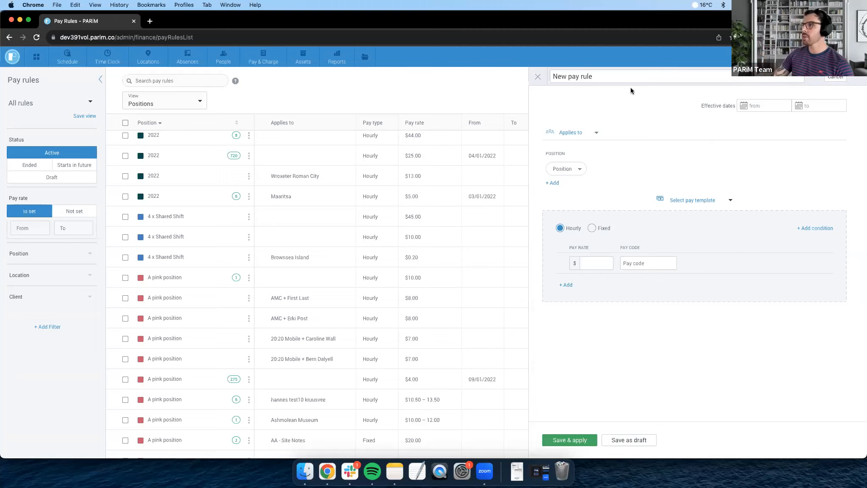
{"action": "triple_click", "coordinate": [613, 75]}
{"action": "key", "text": "Right"}
{"action": "type", "text": "#1"}
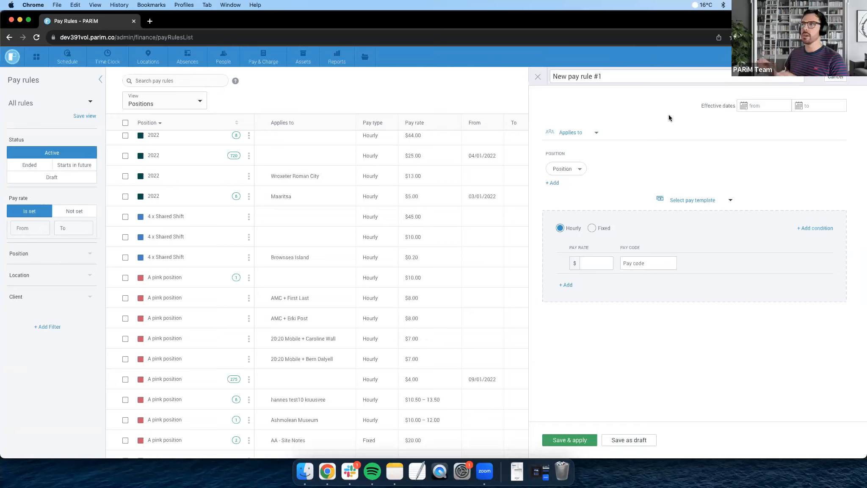
{"action": "left_click", "coordinate": [760, 106]}
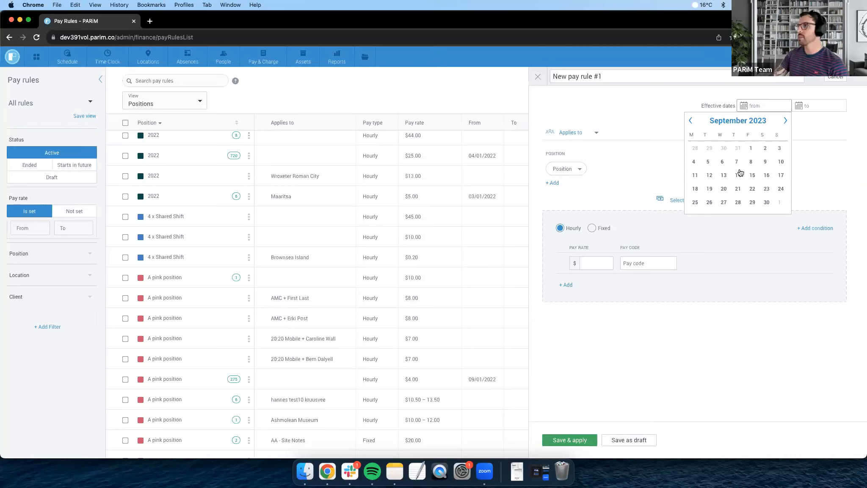
{"action": "left_click", "coordinate": [571, 92]}
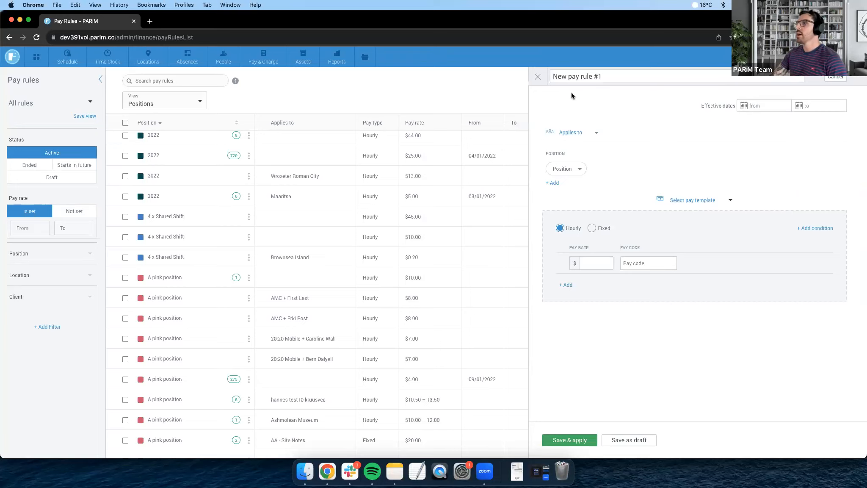
{"action": "left_click", "coordinate": [594, 135]}
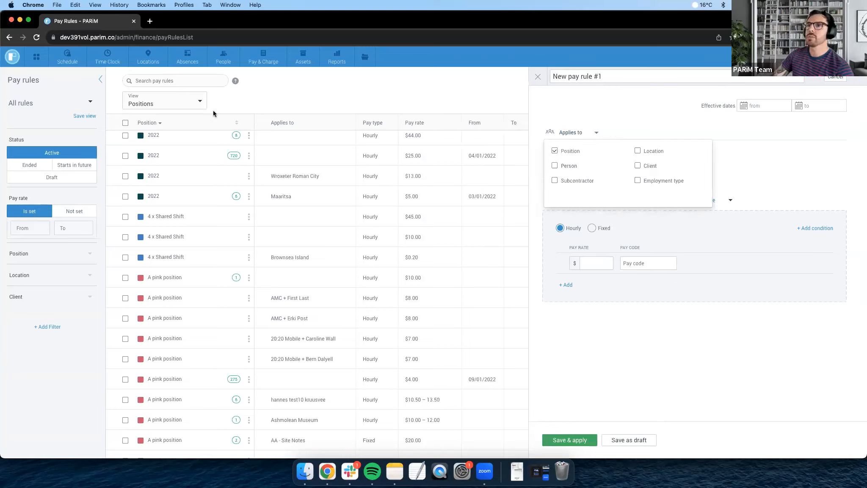
{"action": "left_click", "coordinate": [609, 138]}
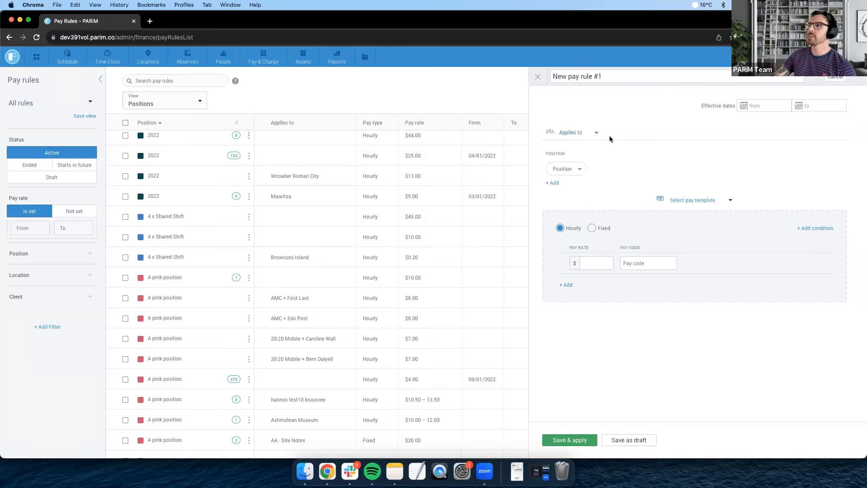
- Apply the new rule to the position "1- Guard" and set its hourly pay rate to $13.00
{"action": "left_click", "coordinate": [577, 171]}
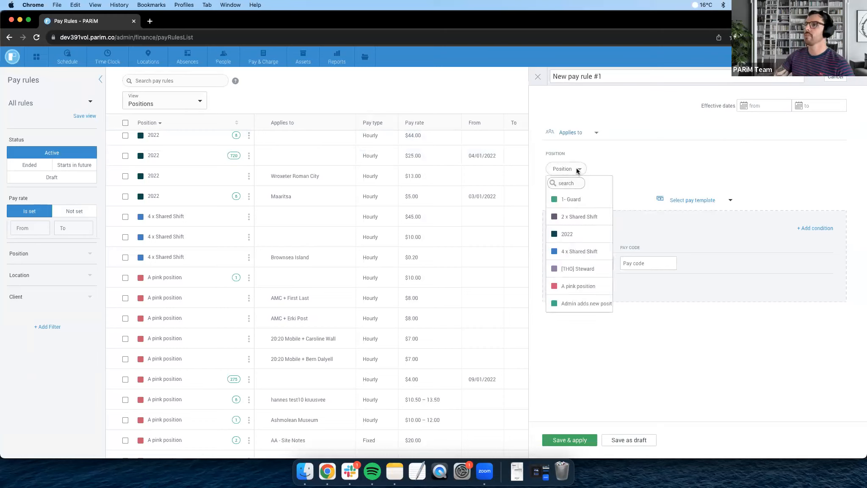
{"action": "left_click", "coordinate": [574, 197]}
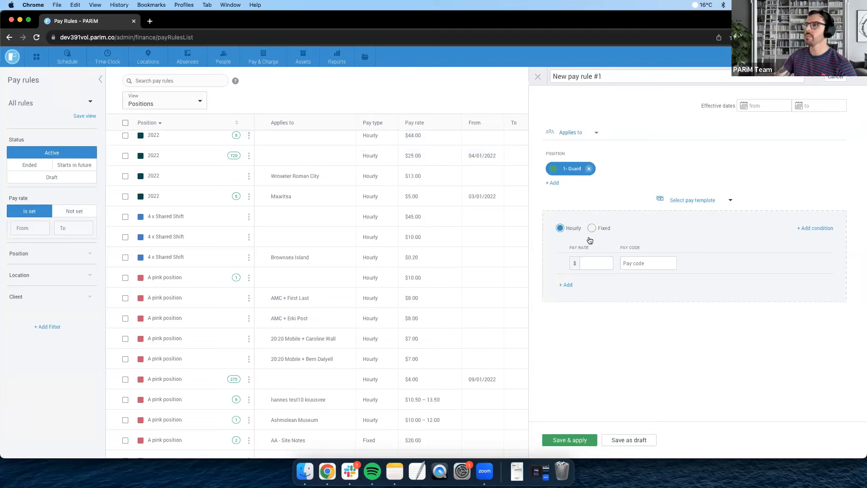
{"action": "left_click", "coordinate": [602, 266]}
{"action": "type", "text": "13.00"}
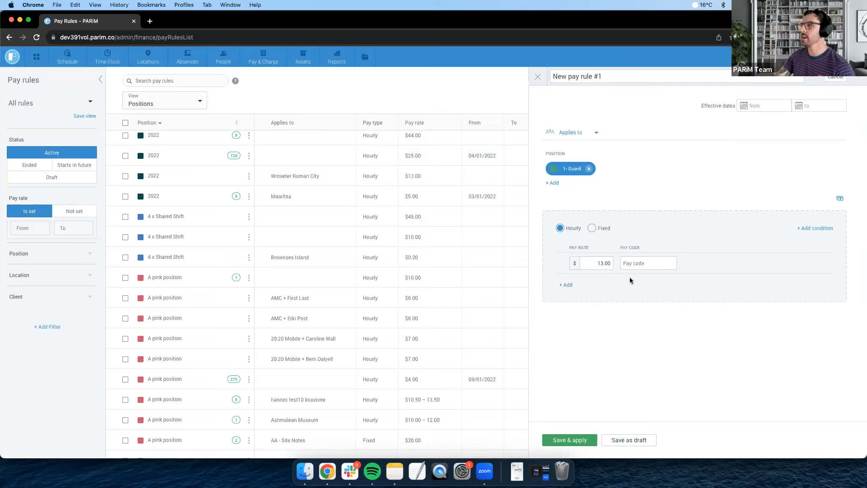
- Add Person, Location and Client as criteria for what the pay rule applies to
{"action": "left_click", "coordinate": [578, 132]}
{"action": "left_click", "coordinate": [555, 166]}
{"action": "left_click", "coordinate": [638, 151]}
{"action": "left_click", "coordinate": [638, 166]}
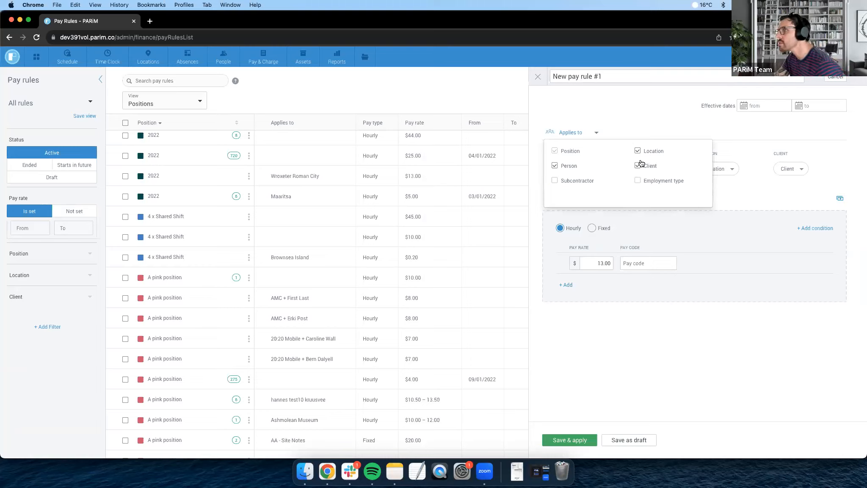
{"action": "left_click", "coordinate": [638, 167]}
{"action": "left_click", "coordinate": [639, 171]}
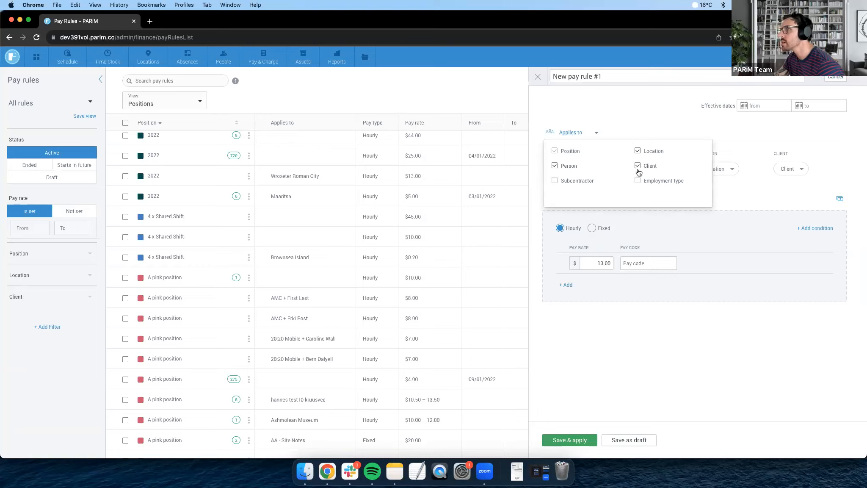
{"action": "left_click", "coordinate": [651, 123]}
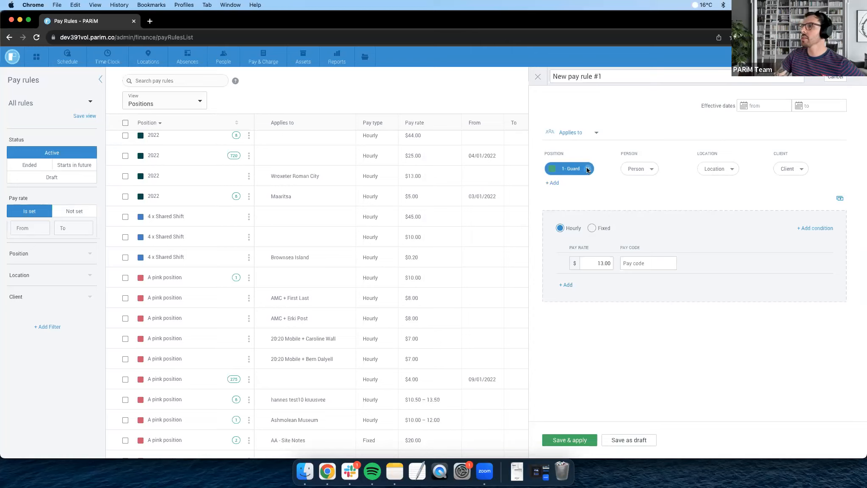
- Set the hourly pay rate to $15 and check the list of people for the Person criterion
{"action": "left_click", "coordinate": [636, 169]}
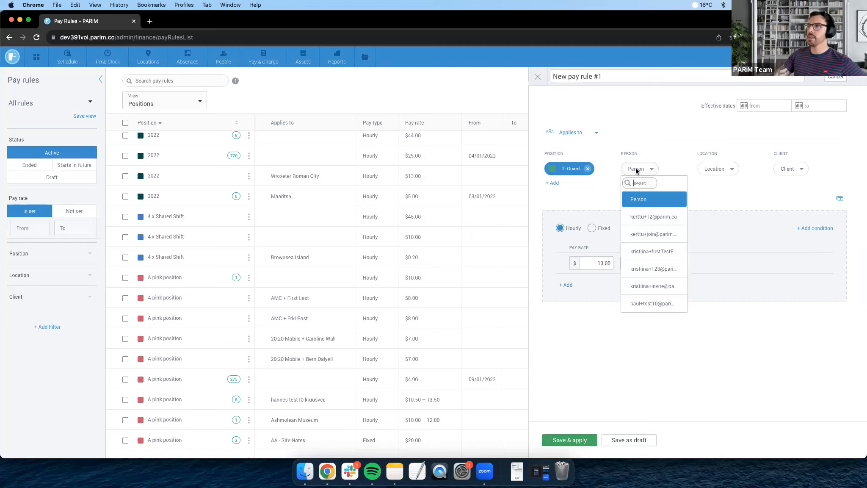
{"action": "left_click", "coordinate": [601, 263]}
{"action": "double_click", "coordinate": [600, 263]}
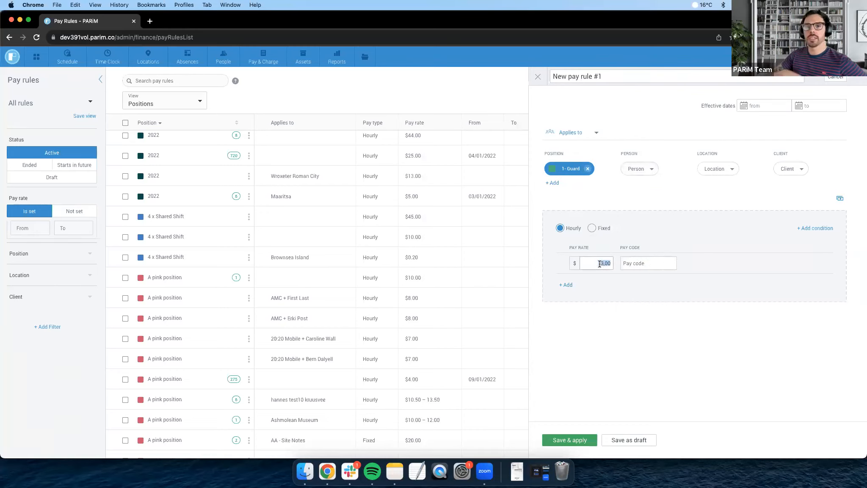
{"action": "type", "text": "15"}
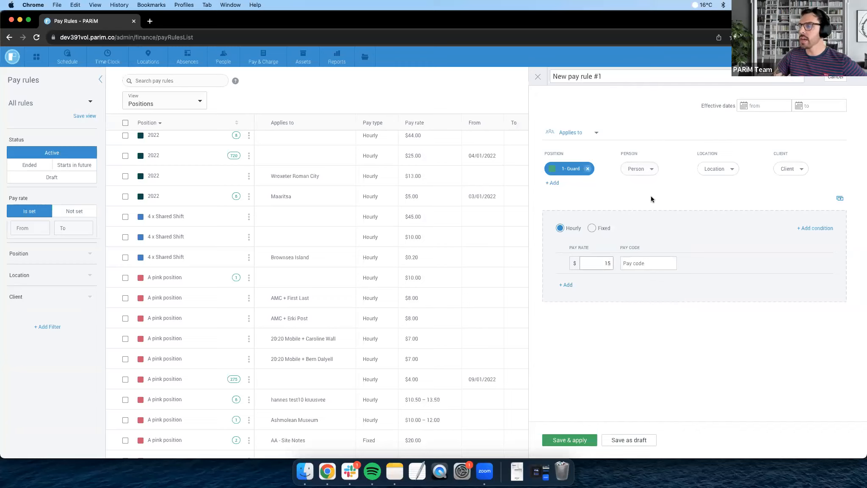
{"action": "left_click", "coordinate": [649, 171]}
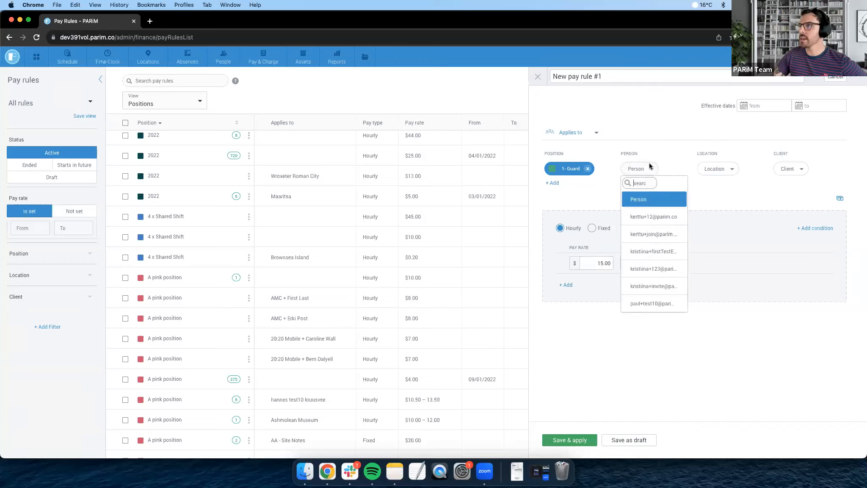
{"action": "left_click", "coordinate": [651, 166]}
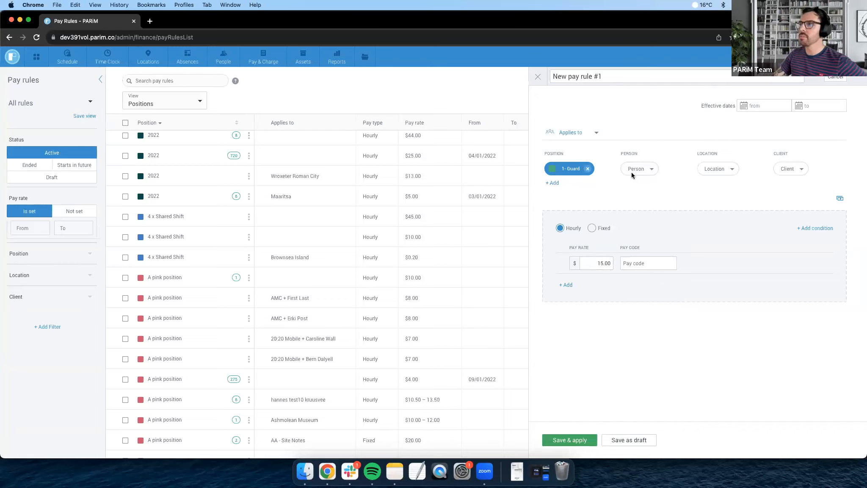
- Remove the Person, Location and Client criteria so the rule applies by position only
{"action": "left_click", "coordinate": [580, 133]}
{"action": "left_click", "coordinate": [555, 166]}
{"action": "left_click", "coordinate": [638, 151]}
{"action": "left_click", "coordinate": [638, 166]}
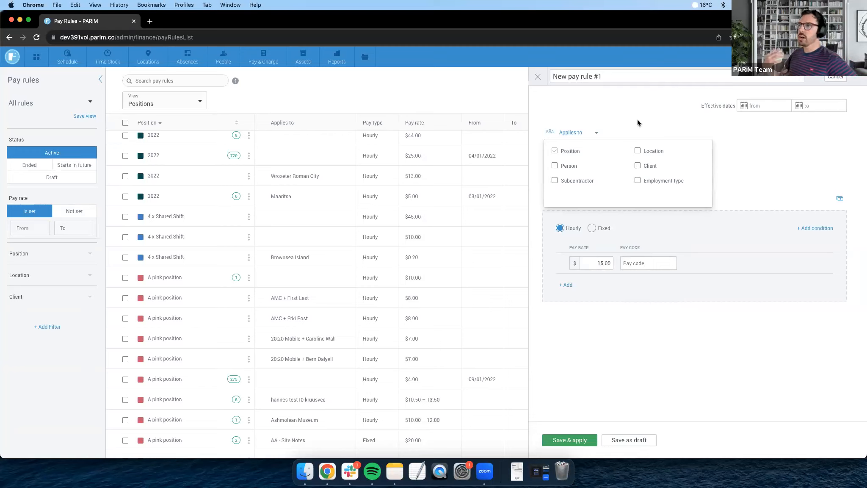
{"action": "left_click", "coordinate": [586, 126]}
- Set the hourly pay rate for the guard position to $13
{"action": "left_click", "coordinate": [596, 259]}
{"action": "type", "text": "13"}
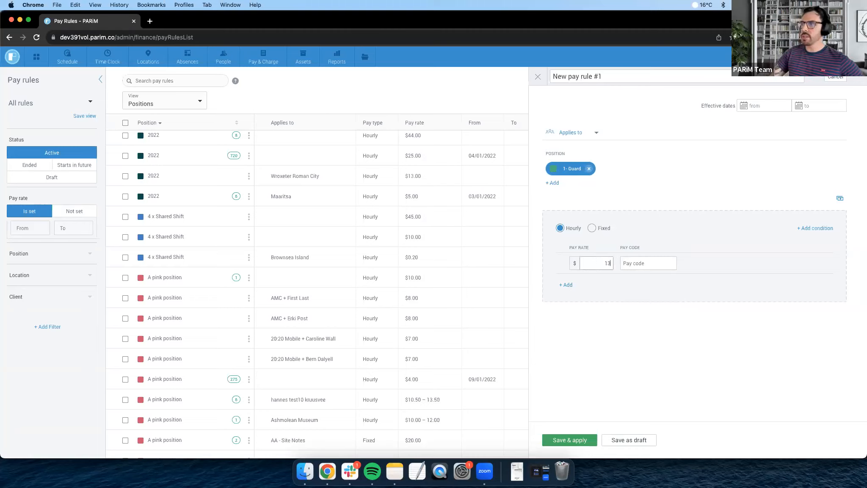
{"action": "left_click", "coordinate": [658, 194]}
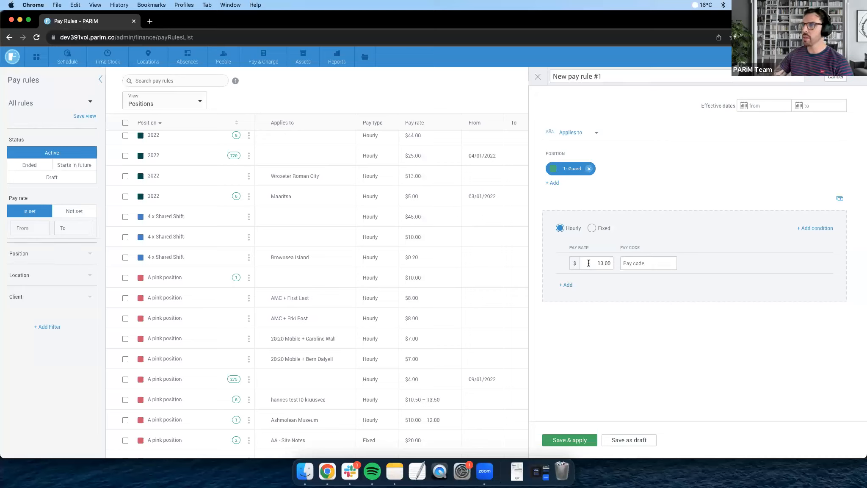
{"action": "left_click", "coordinate": [592, 229]}
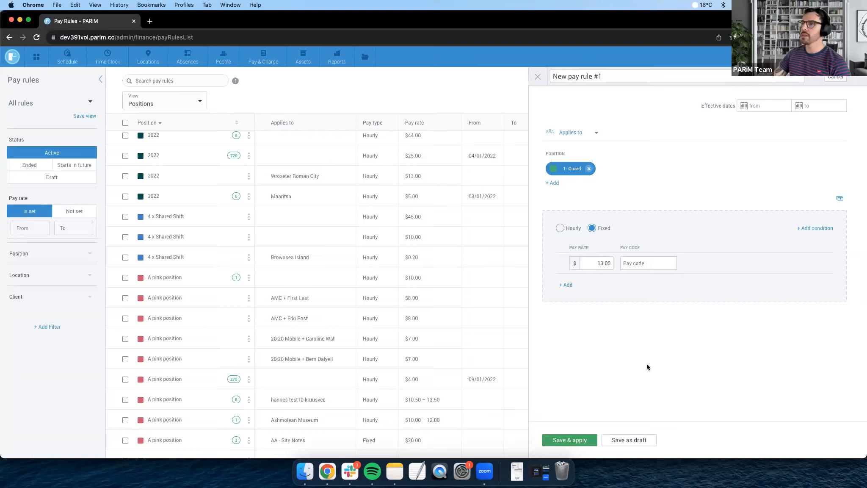
{"action": "double_click", "coordinate": [600, 262]}
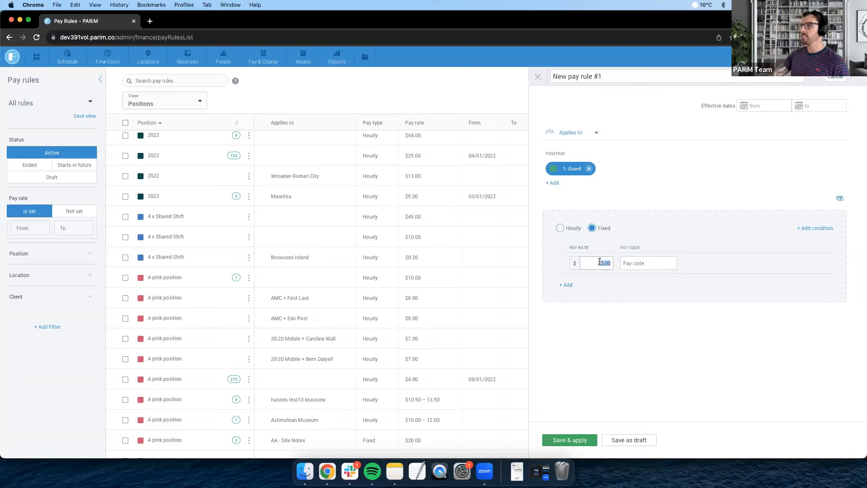
{"action": "left_click", "coordinate": [568, 228]}
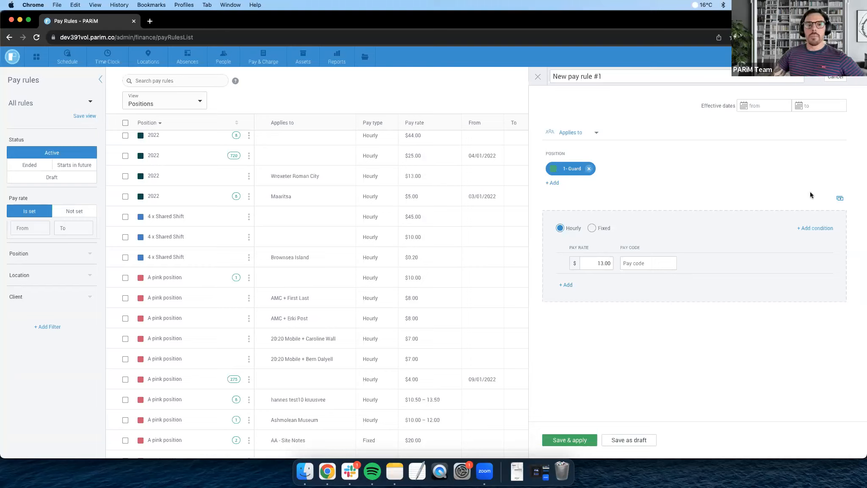
{"action": "left_click", "coordinate": [821, 231]}
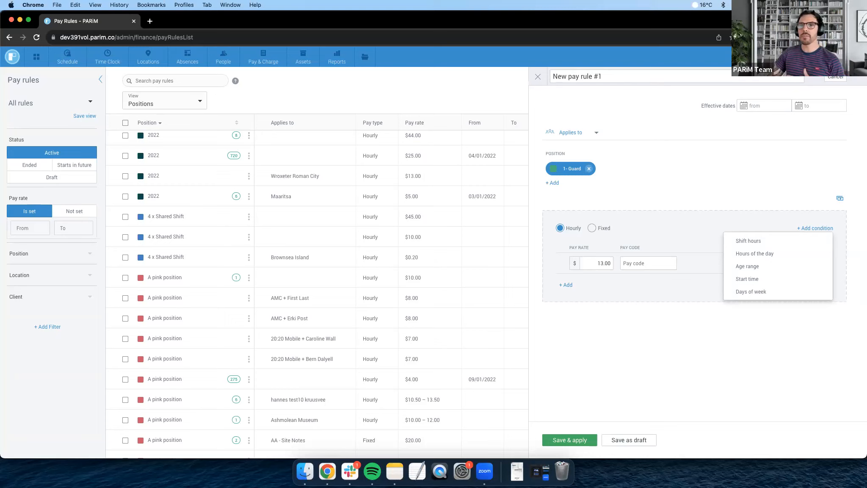
{"action": "left_click", "coordinate": [676, 197]}
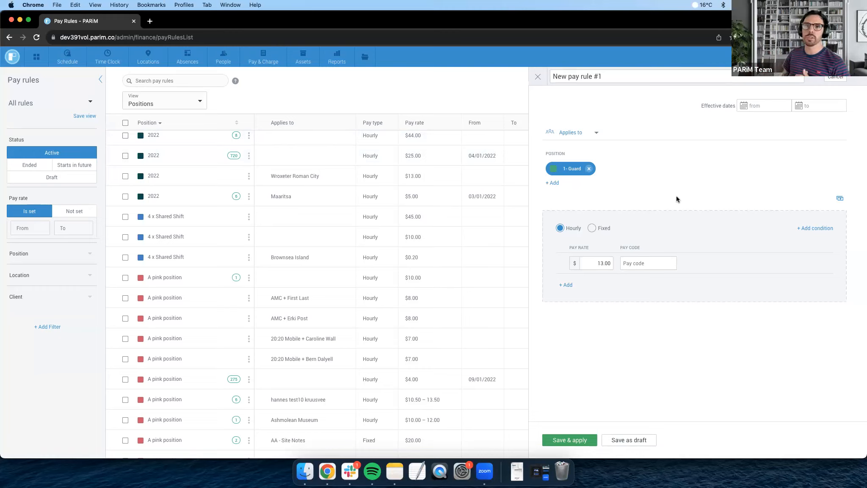
- Add a shift hours condition to the $13.00 rate, covering the 1st to the 8th hour
{"action": "mouse_move", "coordinate": [841, 57]}
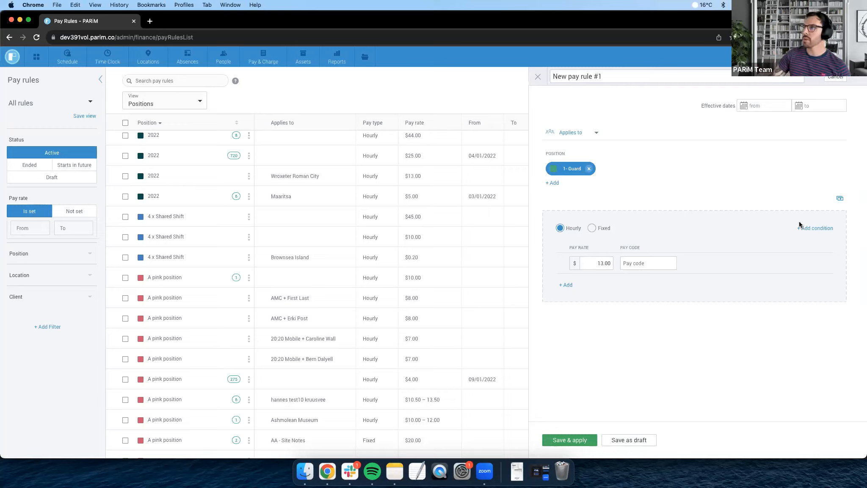
{"action": "left_click", "coordinate": [821, 231]}
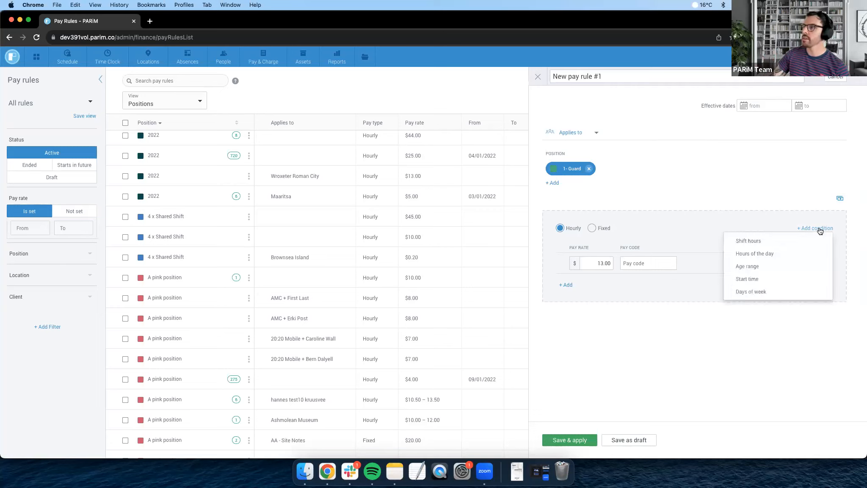
{"action": "left_click", "coordinate": [771, 241]}
{"action": "left_click", "coordinate": [617, 285]}
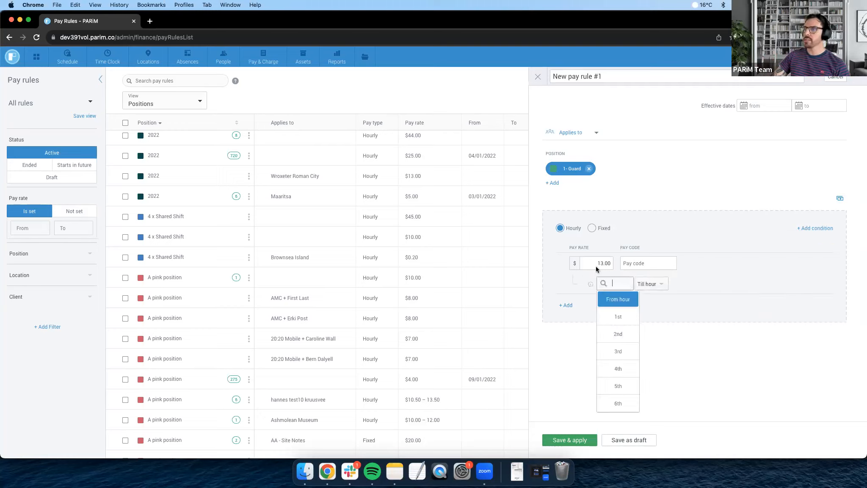
{"action": "left_click", "coordinate": [629, 319]}
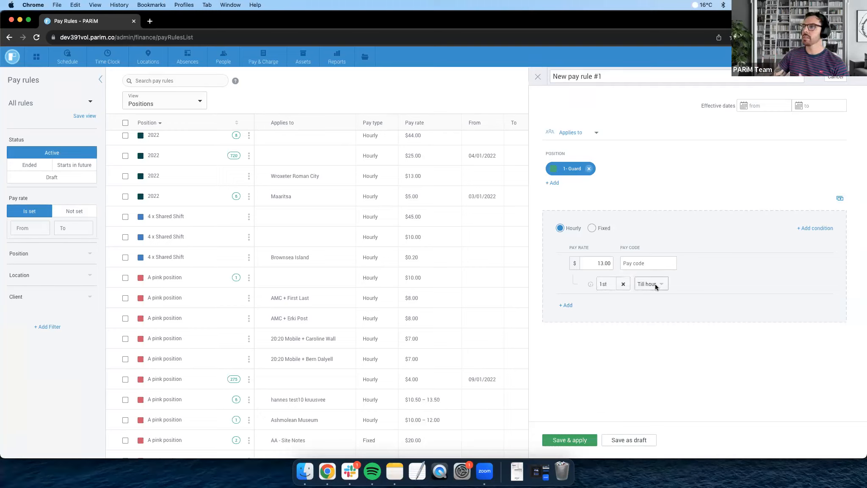
{"action": "left_click", "coordinate": [648, 285]}
{"action": "scroll", "coordinate": [655, 384], "scroll_direction": "down", "scroll_amount": 2}
{"action": "left_click", "coordinate": [659, 386]}
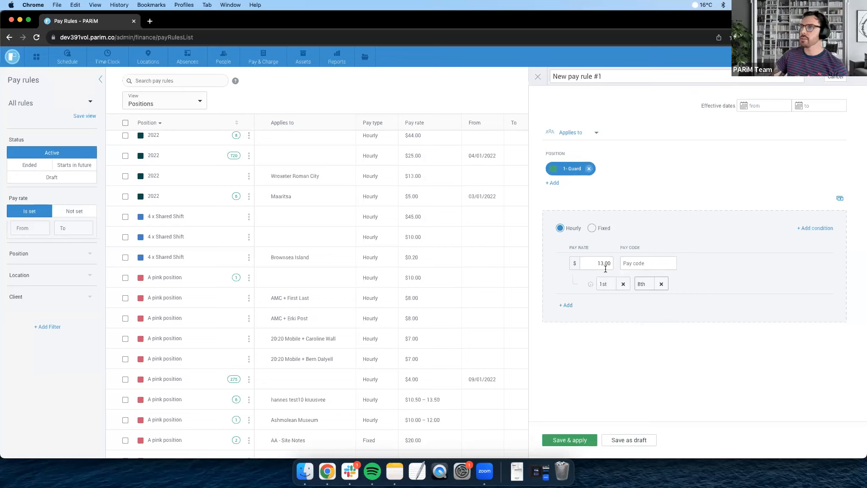
- Add a second hourly rate of $15 covering the 9th to the 24th shift hour
{"action": "left_click", "coordinate": [565, 305]}
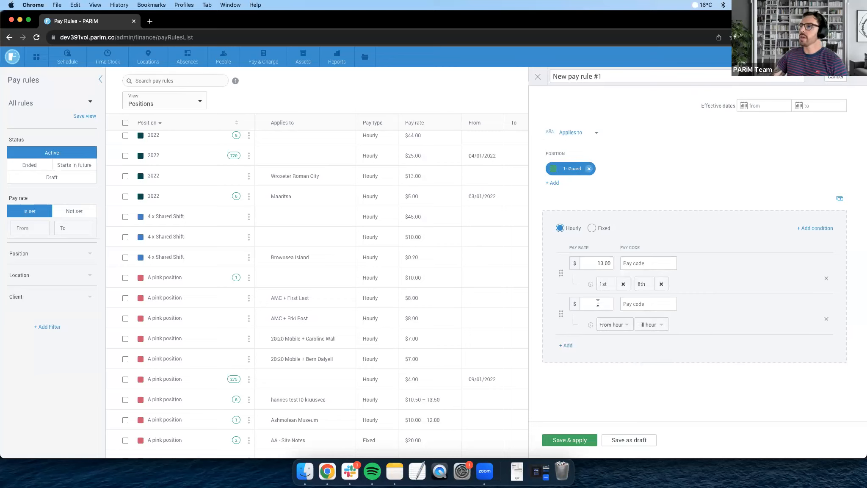
{"action": "left_click", "coordinate": [612, 325]}
{"action": "scroll", "coordinate": [618, 393], "scroll_direction": "down", "scroll_amount": 3}
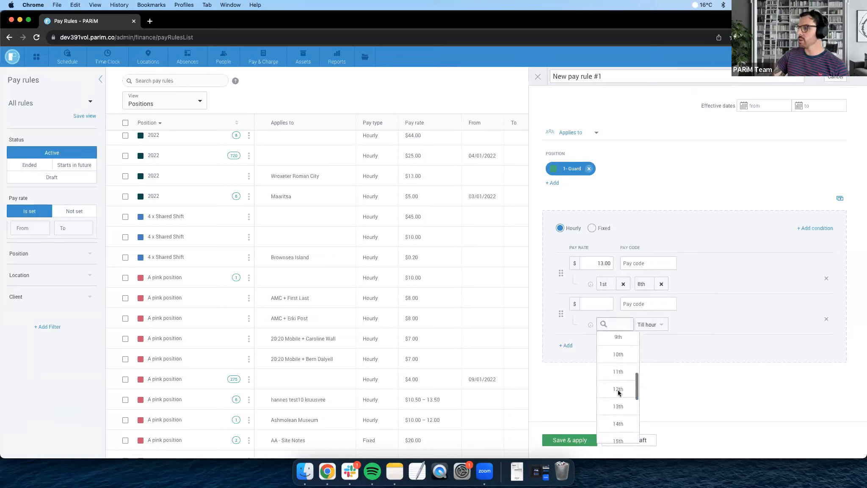
{"action": "left_click", "coordinate": [618, 393]}
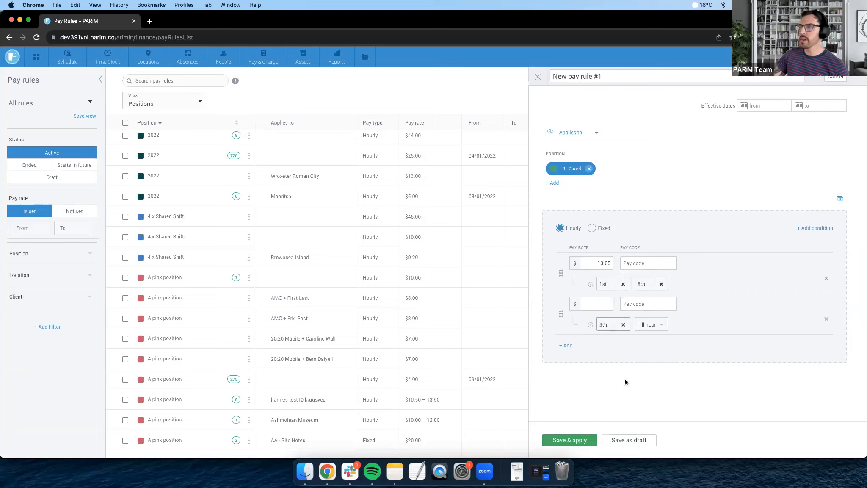
{"action": "left_click", "coordinate": [652, 324]}
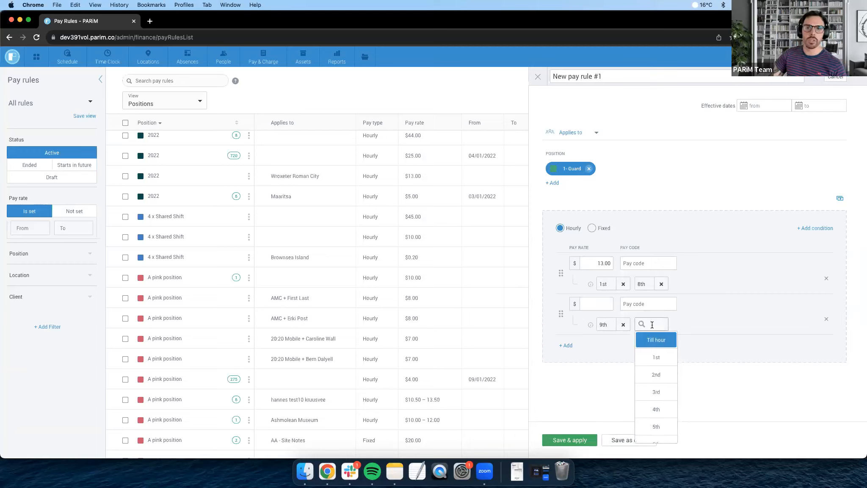
{"action": "scroll", "coordinate": [651, 386], "scroll_direction": "down", "scroll_amount": 4}
{"action": "scroll", "coordinate": [651, 386], "scroll_direction": "down", "scroll_amount": 5}
{"action": "left_click", "coordinate": [654, 433]}
{"action": "left_click", "coordinate": [596, 305]}
{"action": "type", "text": "15"}
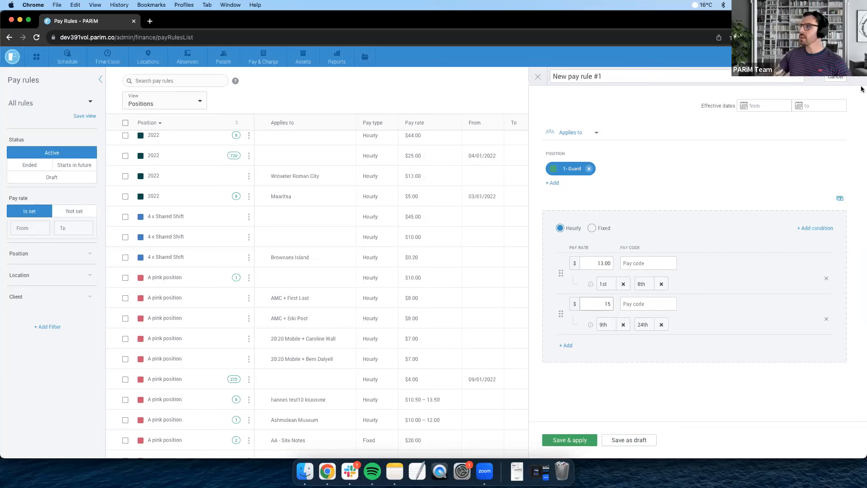
- Switch the rates' condition to Hours of the day, check the selectable start hours, and add a third rate row
{"action": "left_click", "coordinate": [815, 228]}
{"action": "left_click", "coordinate": [794, 253]}
{"action": "left_click", "coordinate": [614, 285]}
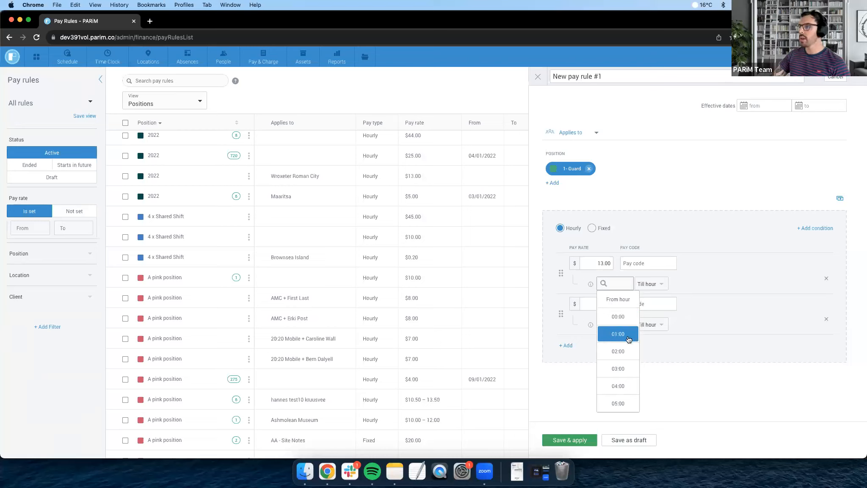
{"action": "scroll", "coordinate": [627, 355], "scroll_direction": "down", "scroll_amount": 4}
{"action": "scroll", "coordinate": [628, 355], "scroll_direction": "down", "scroll_amount": 2}
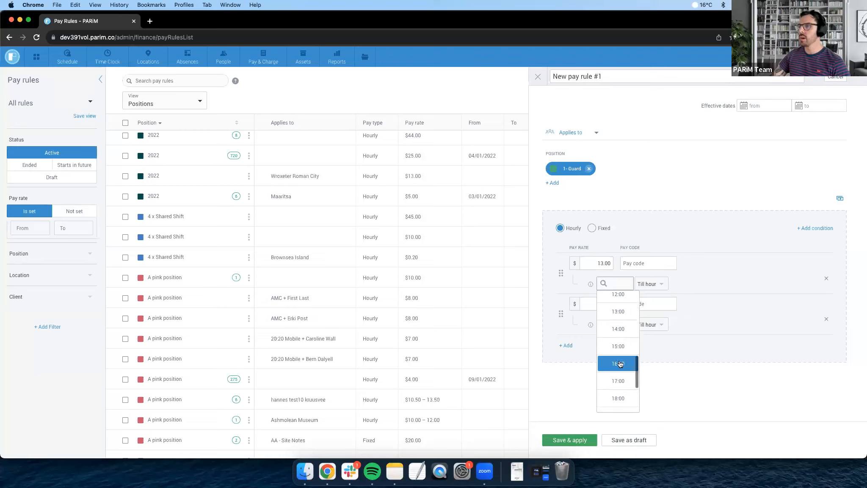
{"action": "left_click", "coordinate": [740, 271]}
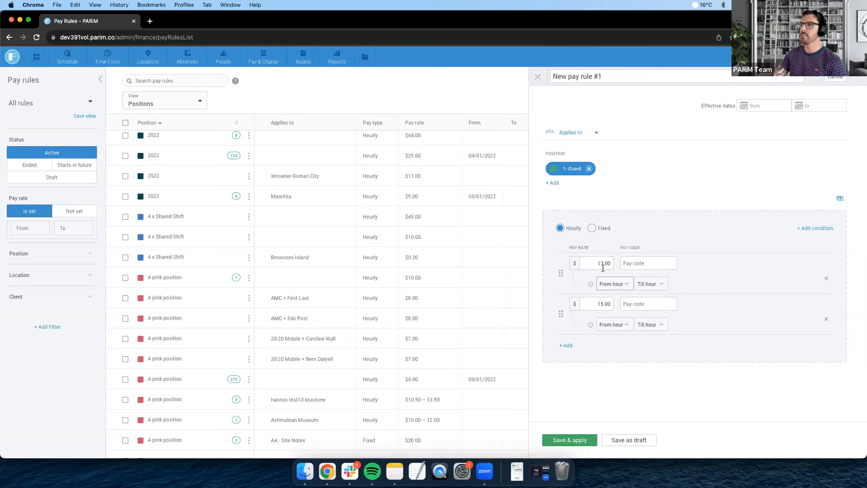
{"action": "left_click", "coordinate": [567, 345]}
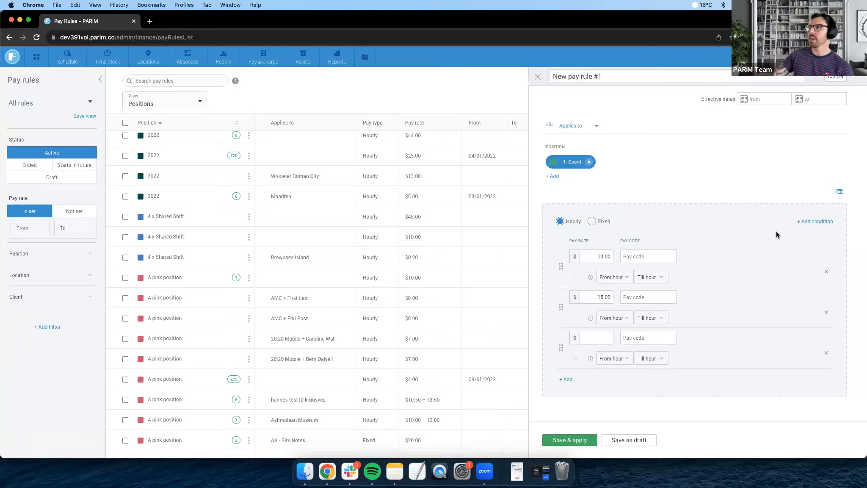
- Add Age range and Start time conditions to the pay rates and check the selectable start times
{"action": "left_click", "coordinate": [813, 226]}
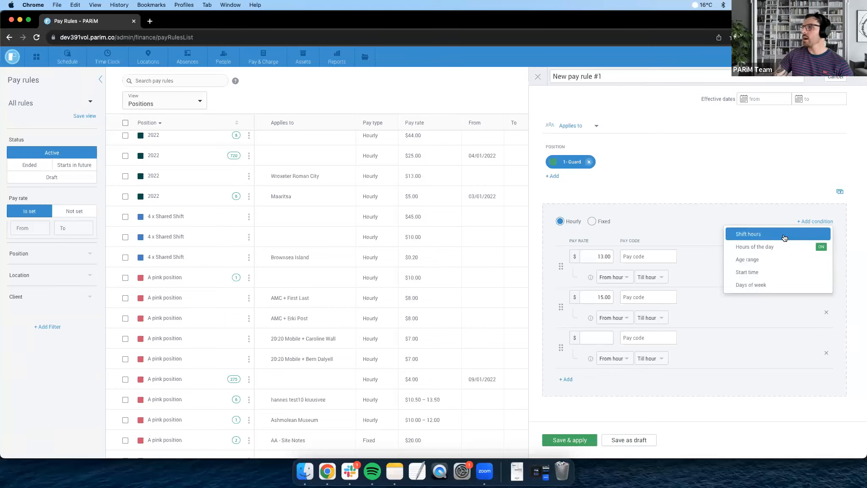
{"action": "left_click", "coordinate": [777, 266]}
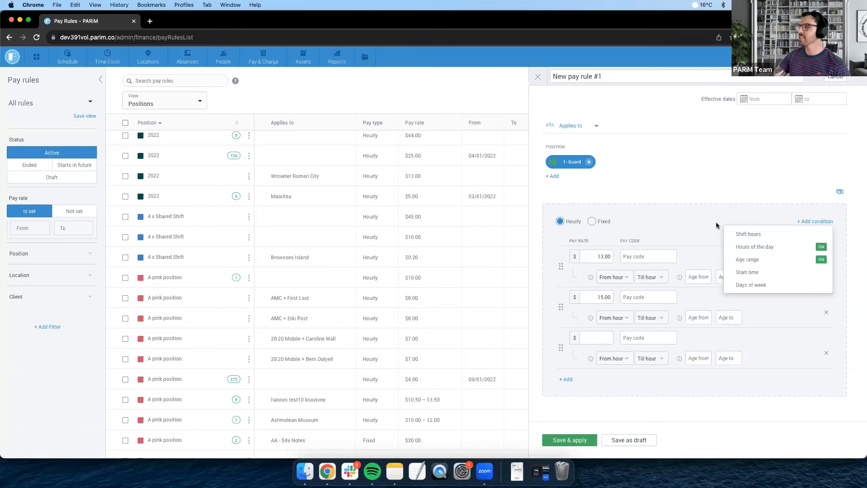
{"action": "left_click", "coordinate": [698, 277]}
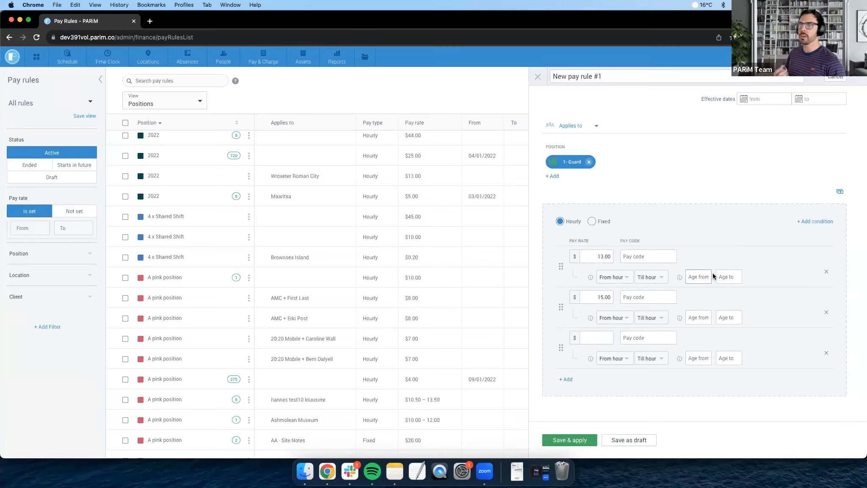
{"action": "left_click", "coordinate": [807, 219]}
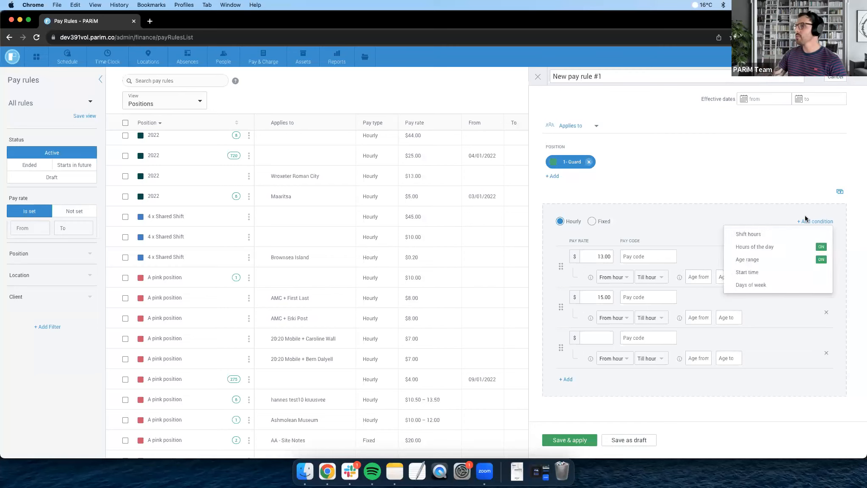
{"action": "left_click", "coordinate": [762, 273]}
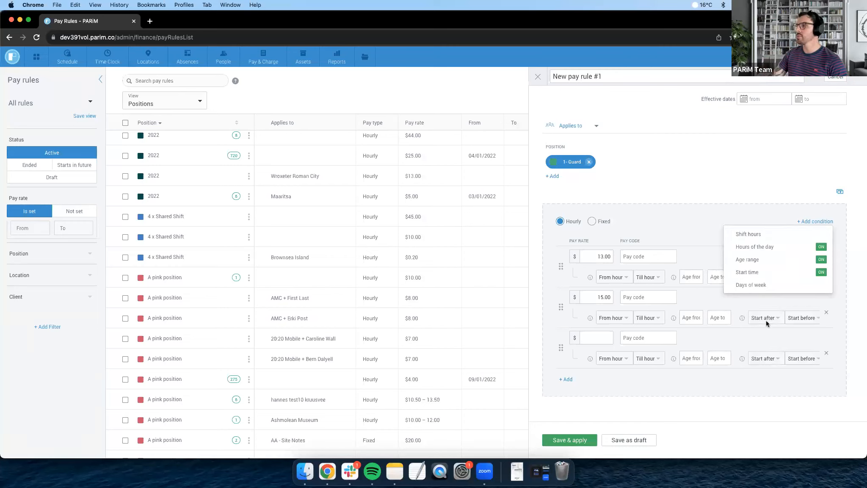
{"action": "left_click", "coordinate": [766, 318]}
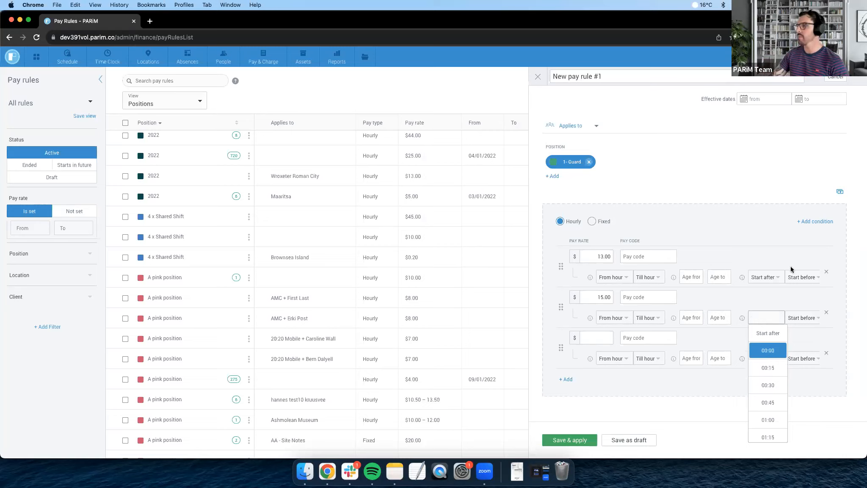
- Add a Days of week condition to the pay rates
{"action": "left_click", "coordinate": [822, 222]}
{"action": "left_click", "coordinate": [817, 221]}
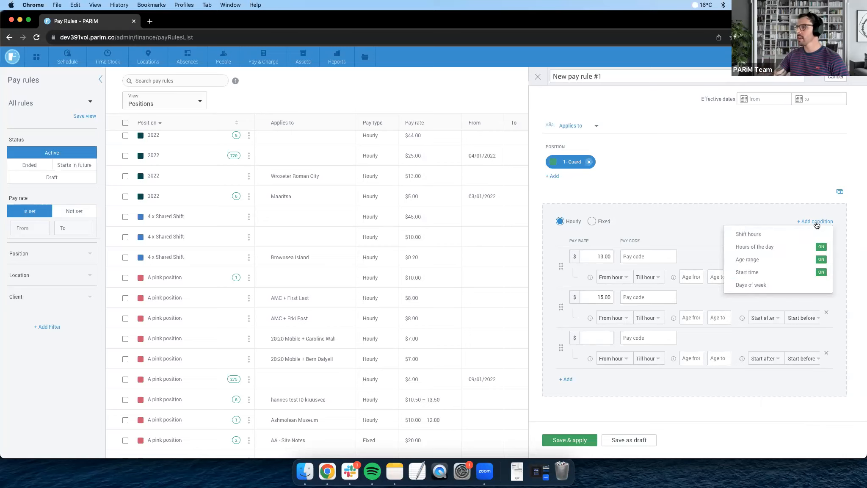
{"action": "left_click", "coordinate": [758, 285]}
{"action": "left_click", "coordinate": [706, 231]}
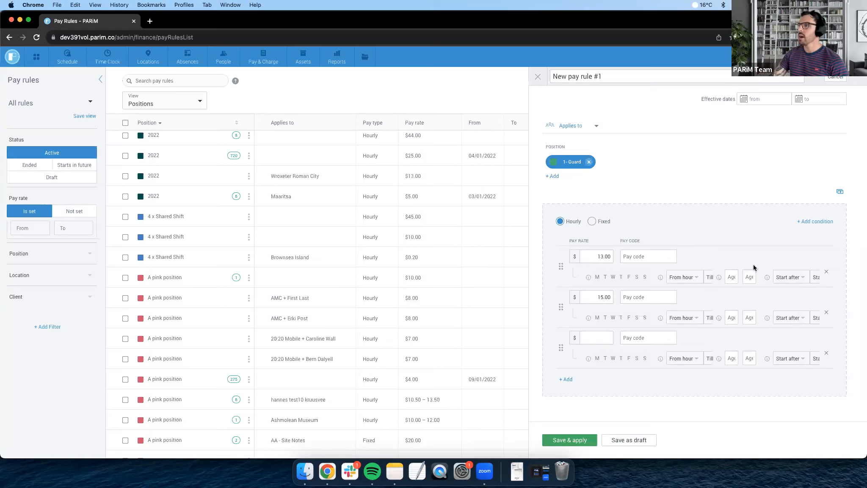
- Remove the Start time and Age range conditions from the pay rates
{"action": "left_click", "coordinate": [813, 222]}
{"action": "left_click", "coordinate": [774, 275]}
{"action": "left_click", "coordinate": [769, 260]}
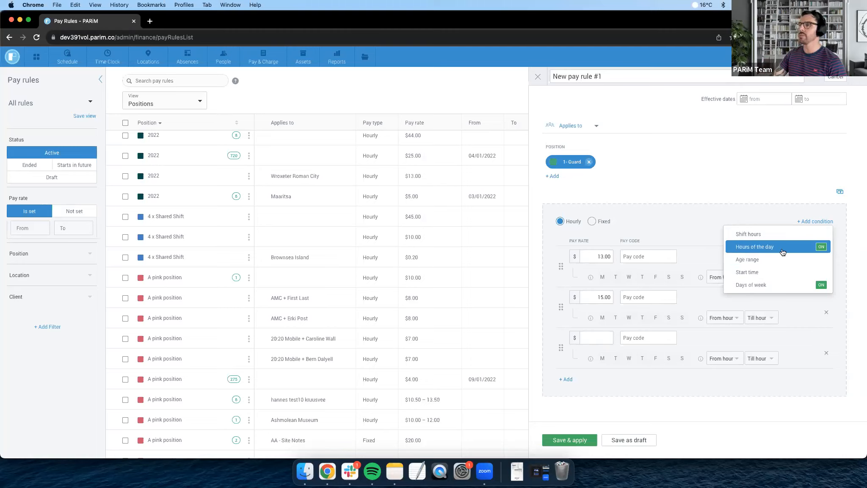
{"action": "left_click", "coordinate": [758, 219]}
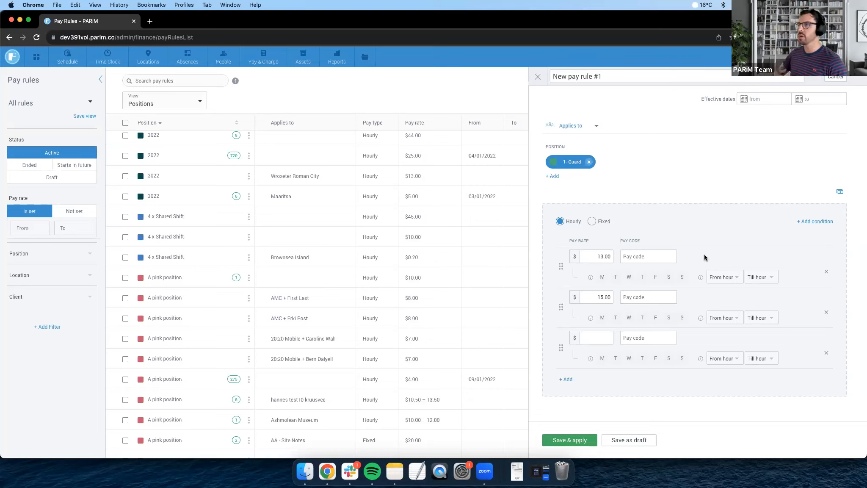
- Apply the $15.00 rate to Saturday and Sunday and the $13.00 rate to Monday through Friday
{"action": "left_click", "coordinate": [670, 319]}
{"action": "left_click", "coordinate": [681, 321]}
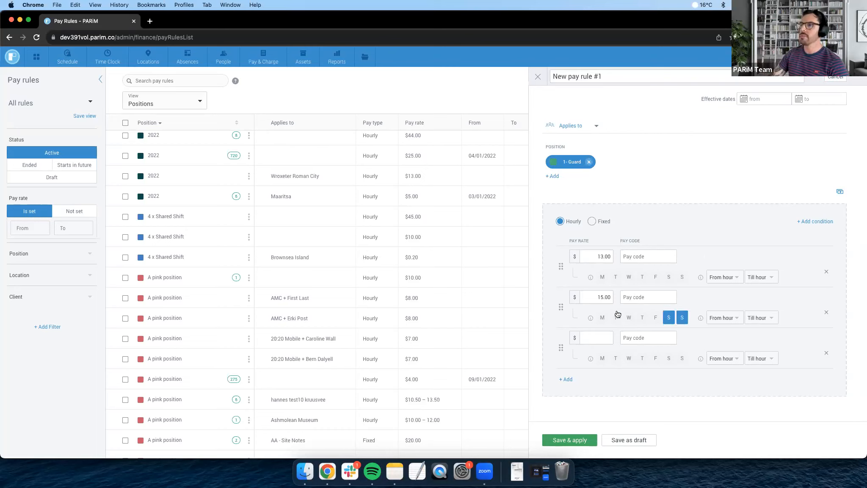
{"action": "left_click", "coordinate": [603, 278]}
{"action": "left_click", "coordinate": [616, 277]}
{"action": "left_click", "coordinate": [629, 278]}
{"action": "left_click", "coordinate": [643, 278]}
{"action": "left_click", "coordinate": [656, 278]}
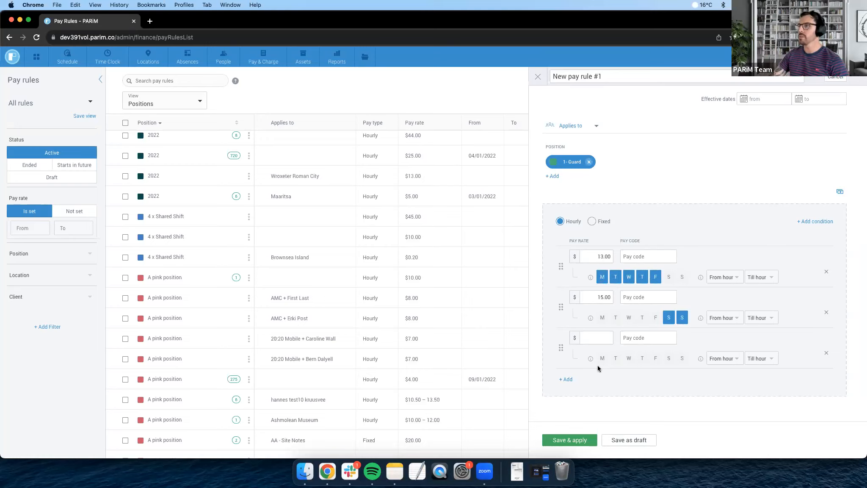
- Set the third rate to $16 for Saturday and Sunday from 22:00 till 05:00
{"action": "left_click", "coordinate": [682, 359]}
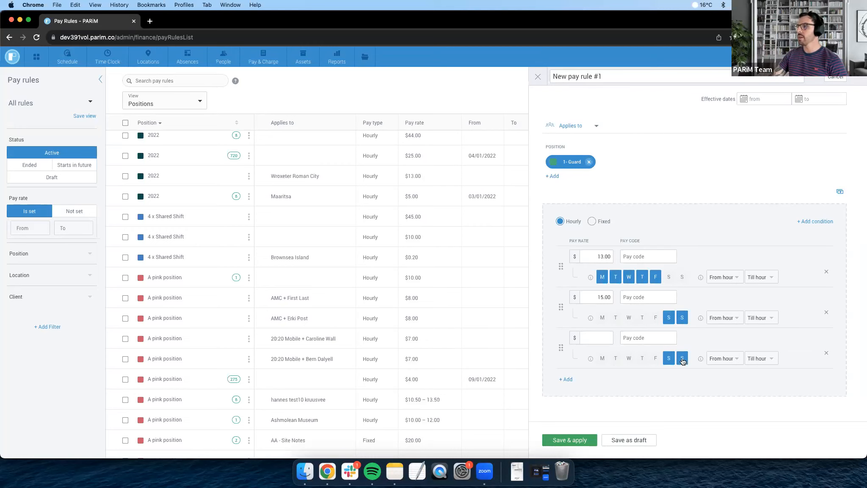
{"action": "left_click", "coordinate": [724, 360]}
{"action": "scroll", "coordinate": [726, 395], "scroll_direction": "down", "scroll_amount": 3}
{"action": "scroll", "coordinate": [726, 398], "scroll_direction": "down", "scroll_amount": 10}
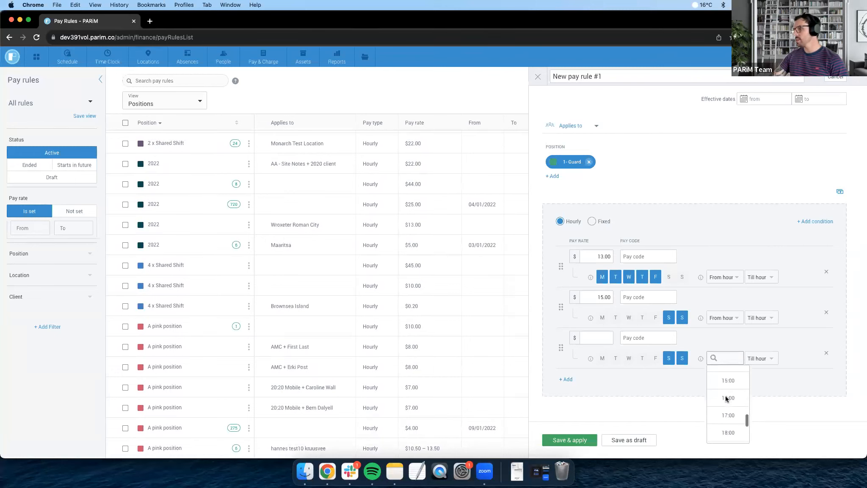
{"action": "scroll", "coordinate": [726, 399], "scroll_direction": "down", "scroll_amount": 3}
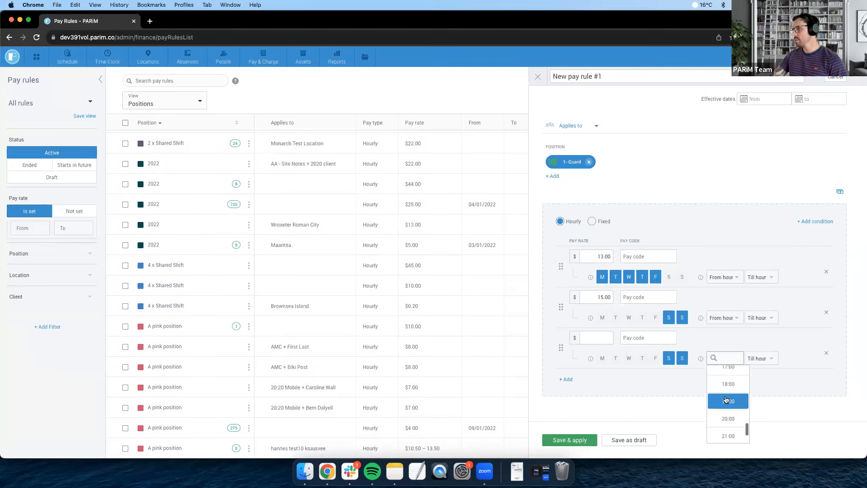
{"action": "left_click", "coordinate": [729, 438]}
{"action": "left_click", "coordinate": [762, 358]}
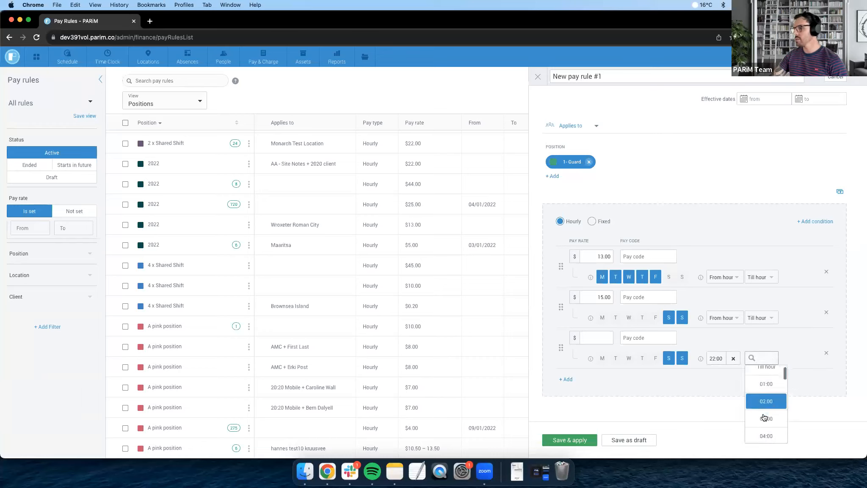
{"action": "scroll", "coordinate": [767, 430], "scroll_direction": "down", "scroll_amount": 3}
{"action": "left_click", "coordinate": [772, 414]}
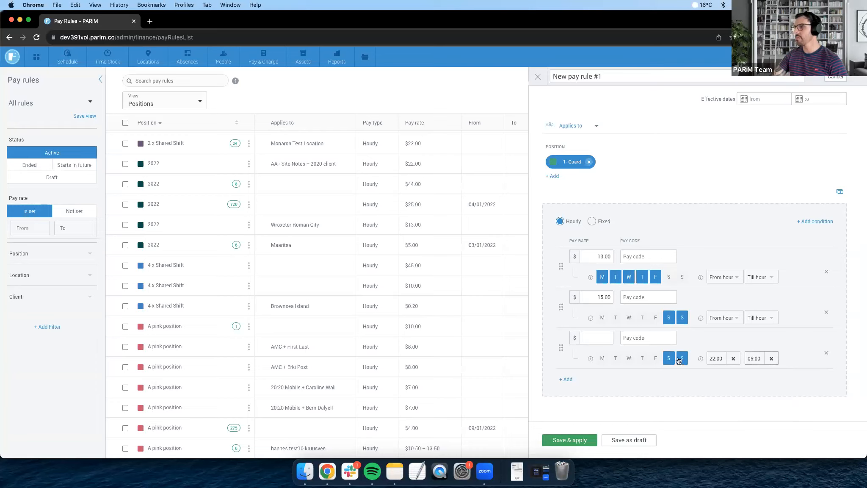
{"action": "left_click", "coordinate": [601, 338]}
{"action": "type", "text": "16"}
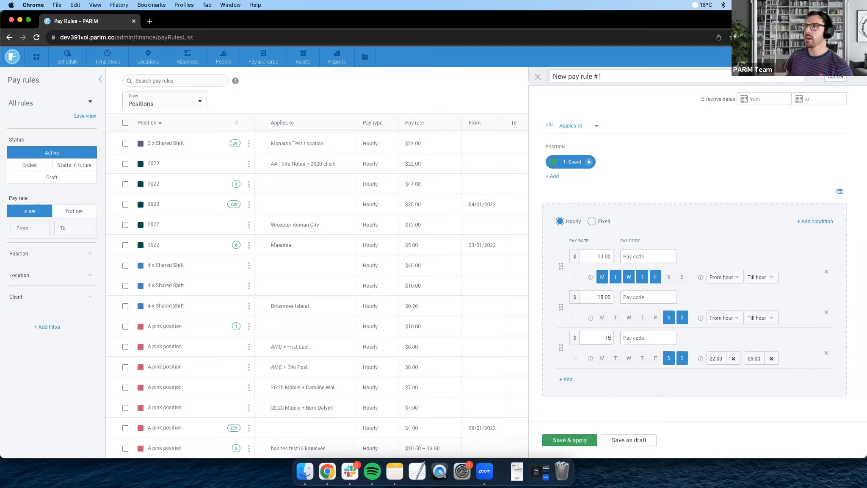
- Add the Person criterion to the pay rule and choose one person from the list
{"action": "left_click", "coordinate": [587, 126]}
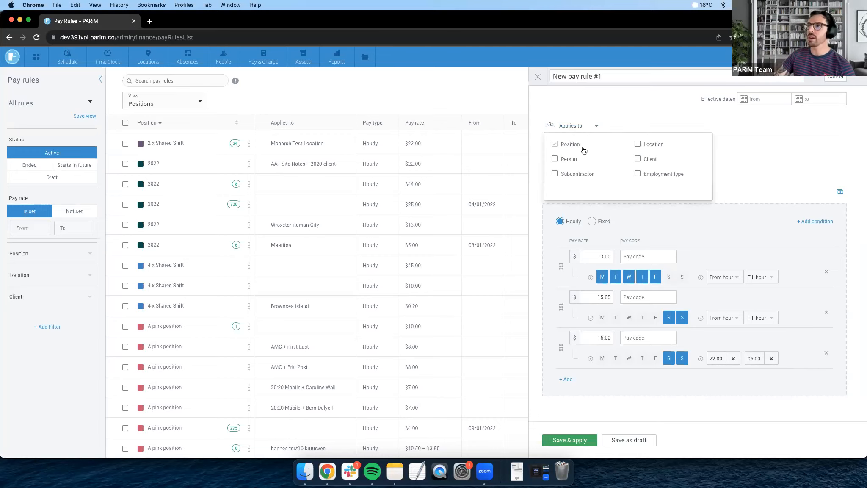
{"action": "left_click", "coordinate": [577, 163]}
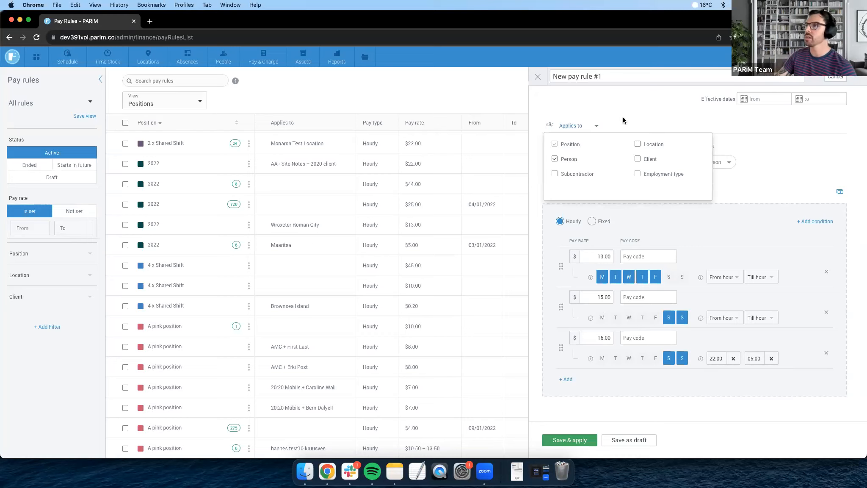
{"action": "left_click", "coordinate": [720, 162]}
{"action": "scroll", "coordinate": [732, 241], "scroll_direction": "down", "scroll_amount": 5}
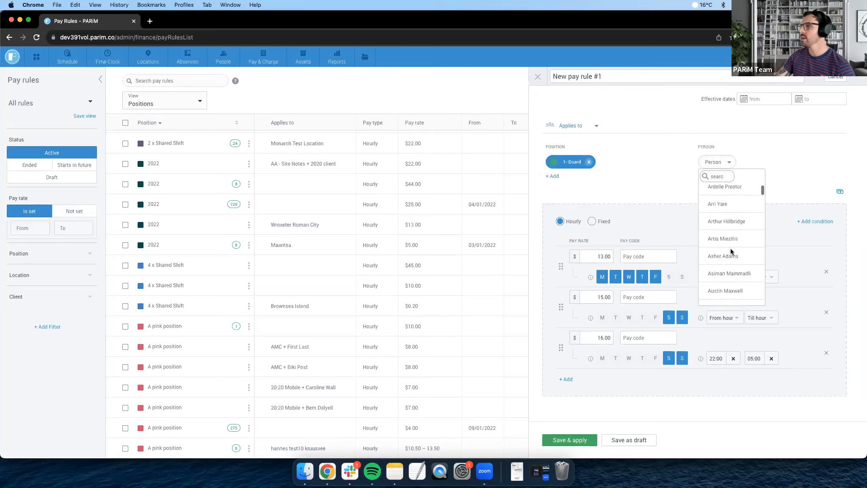
{"action": "left_click", "coordinate": [737, 210]}
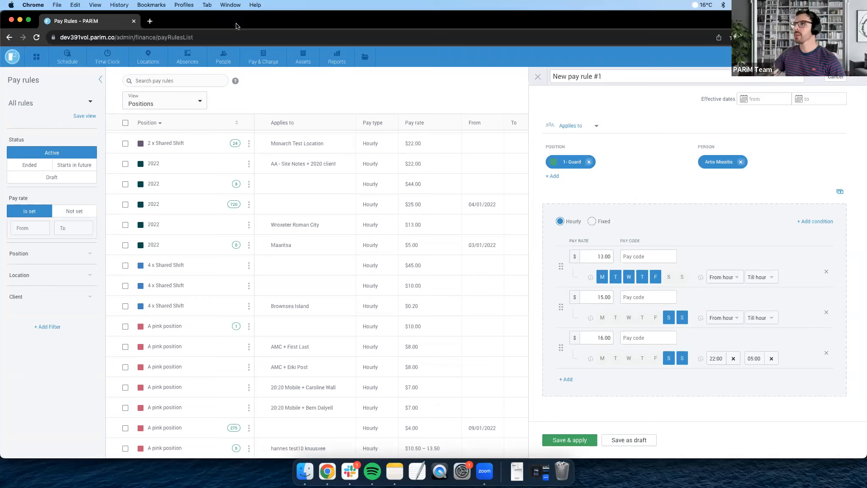
- Show the pay template selector for the rule and open a duplicate of the pay rules page in a new browser tab
{"action": "scroll", "coordinate": [759, 155], "scroll_direction": "up", "scroll_amount": 1}
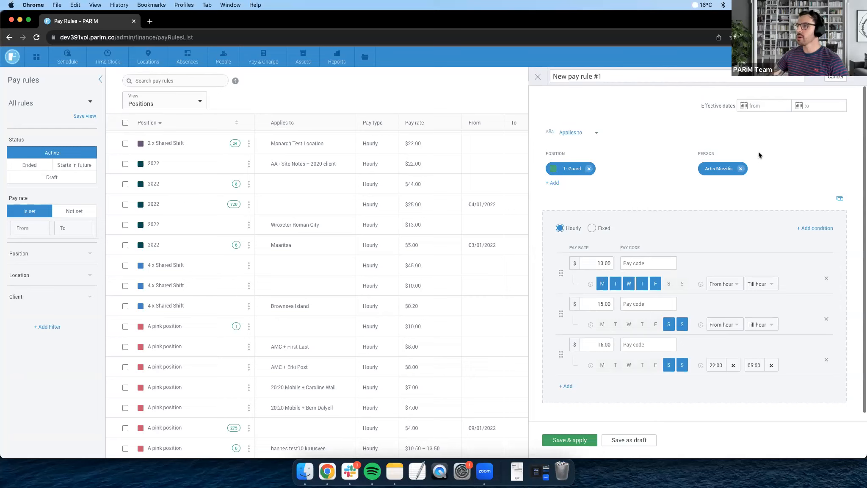
{"action": "scroll", "coordinate": [759, 155], "scroll_direction": "down", "scroll_amount": 1}
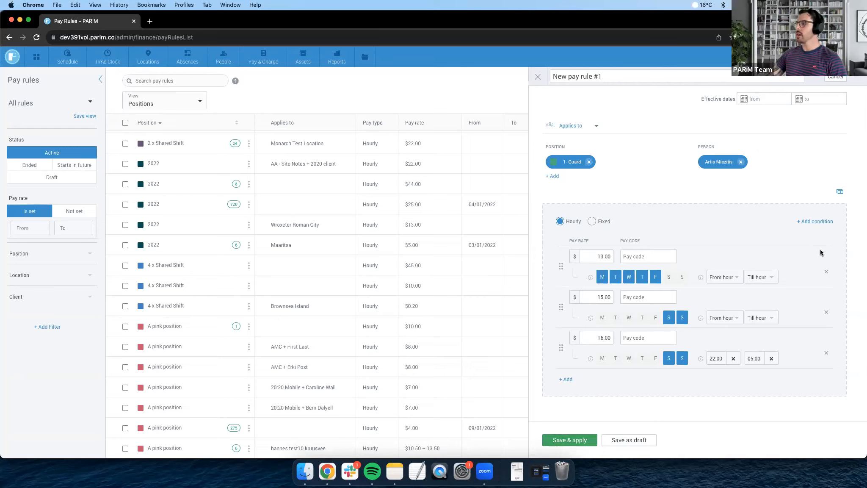
{"action": "left_click", "coordinate": [842, 193]}
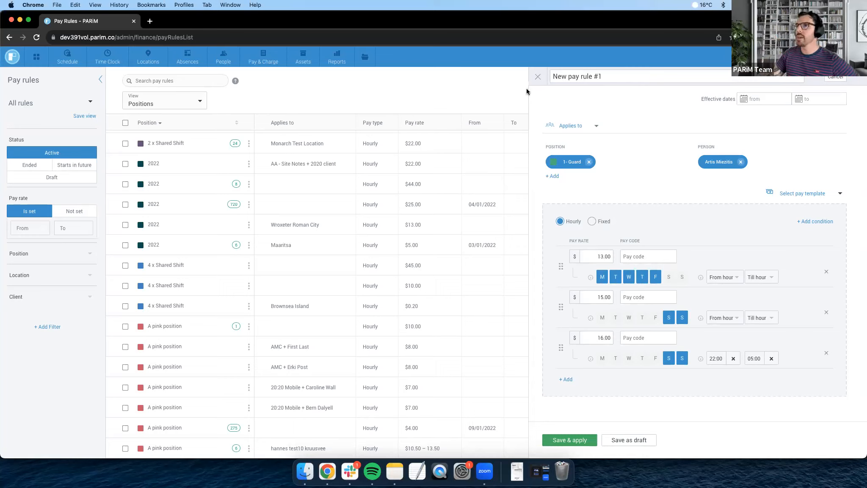
{"action": "left_click", "coordinate": [35, 39], "text": "super"}
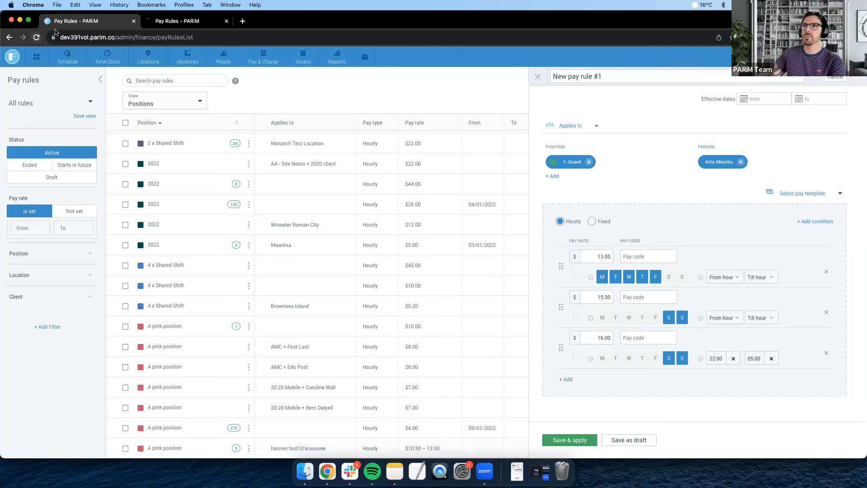
- Start a new pay rule template in the duplicate browser tab, add a second rate line and view the available conditions
{"action": "left_click", "coordinate": [189, 24]}
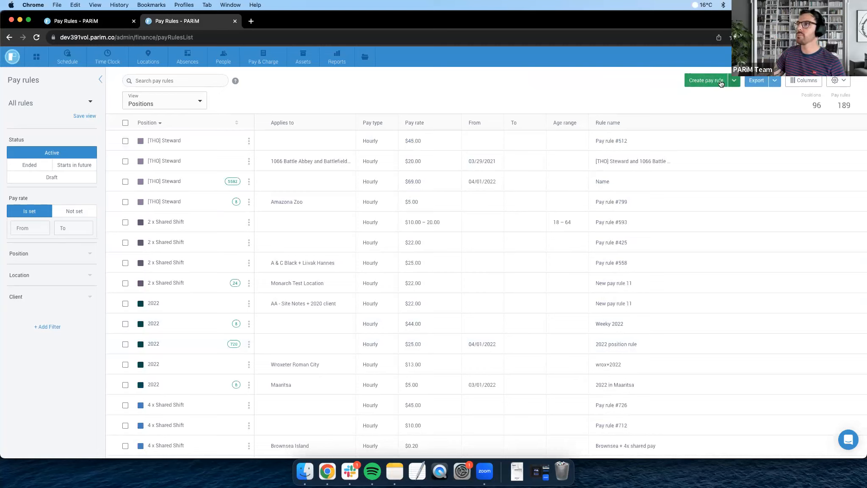
{"action": "left_click", "coordinate": [735, 84]}
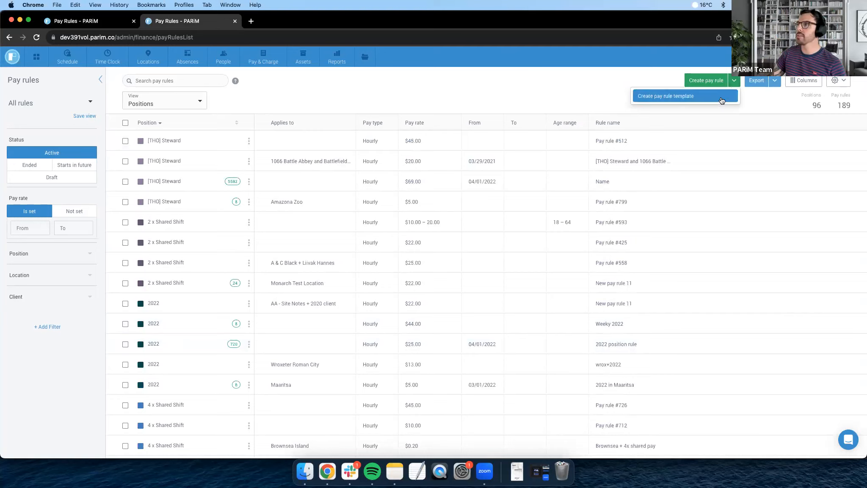
{"action": "left_click", "coordinate": [723, 100]}
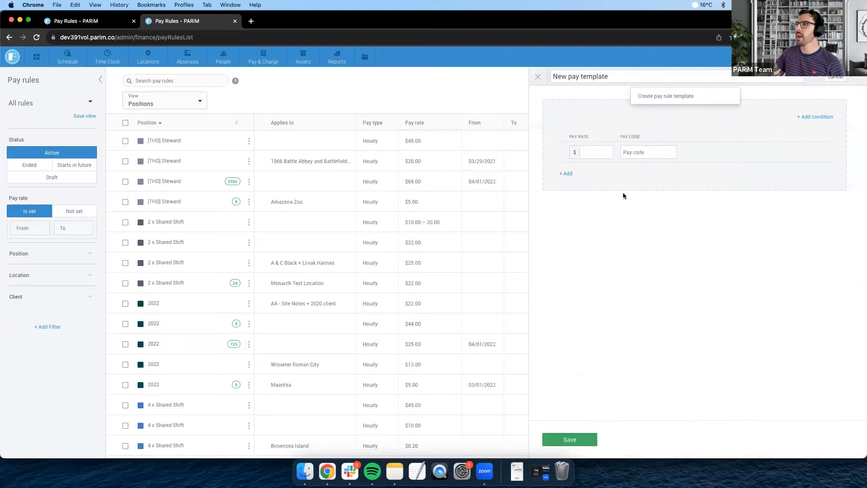
{"action": "left_click", "coordinate": [565, 173]}
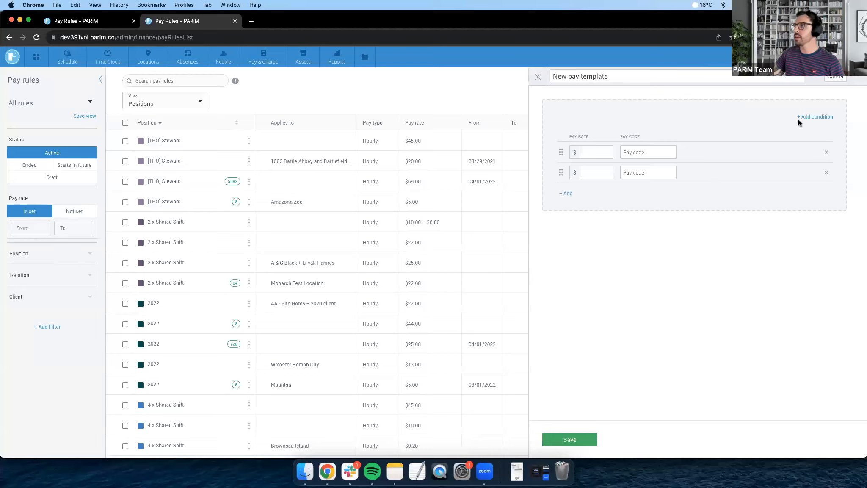
{"action": "left_click", "coordinate": [817, 119]}
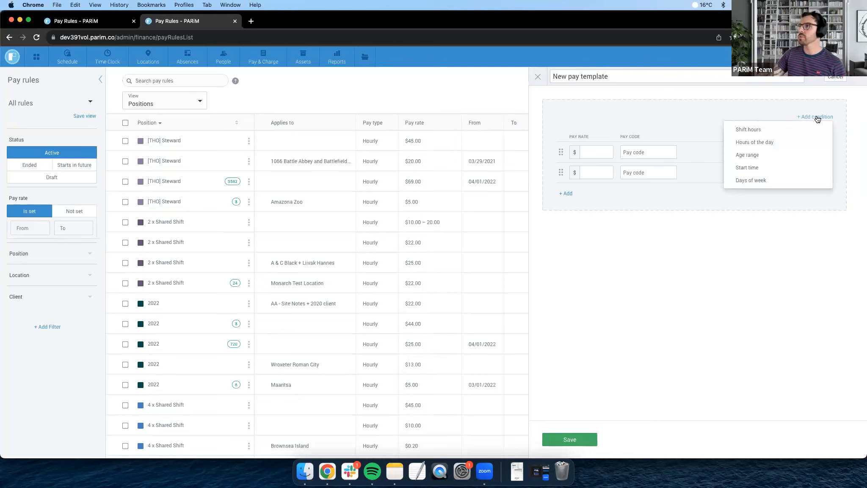
{"action": "left_click", "coordinate": [681, 122]}
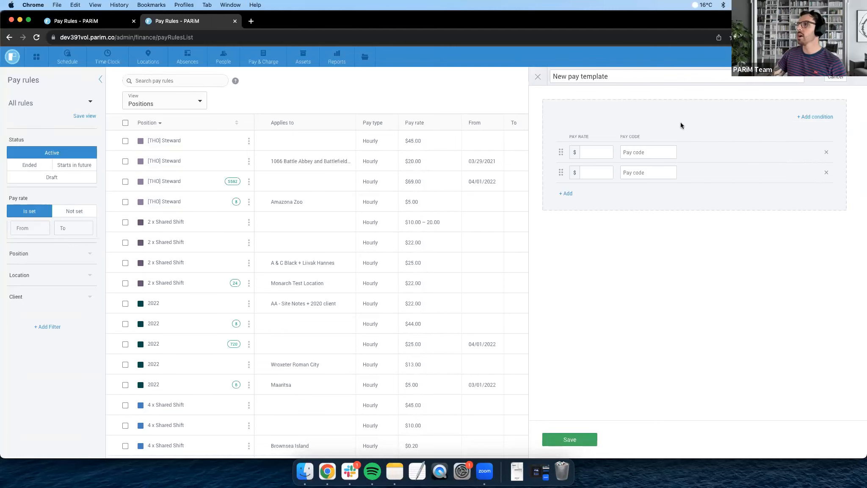
- Return to the unsaved guard pay rule in the original browser tab and view the selectable pay templates
{"action": "left_click", "coordinate": [89, 27]}
{"action": "left_click", "coordinate": [815, 192]}
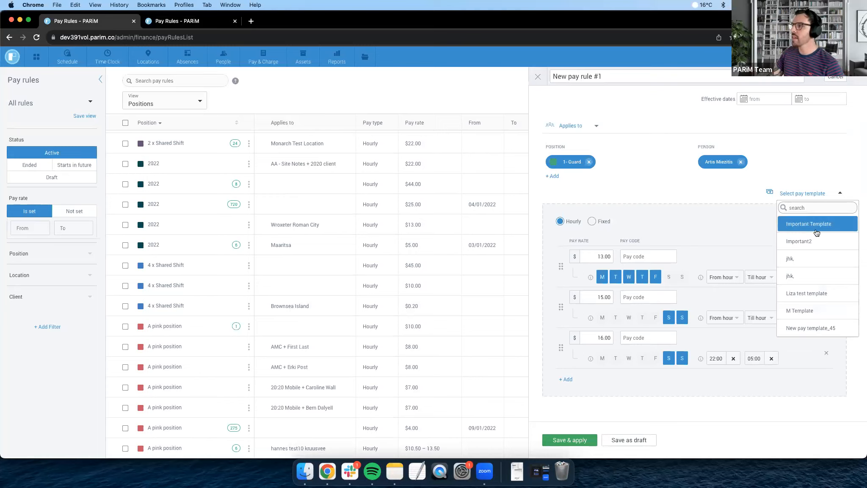
{"action": "left_click", "coordinate": [804, 170]}
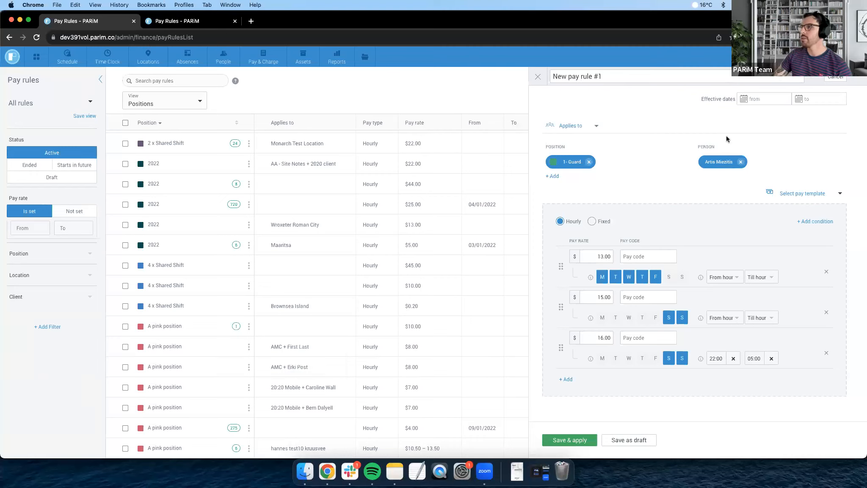
- Remove the chosen person and the Person criterion from the pay rule, and try to save and apply it
{"action": "left_click", "coordinate": [740, 162]}
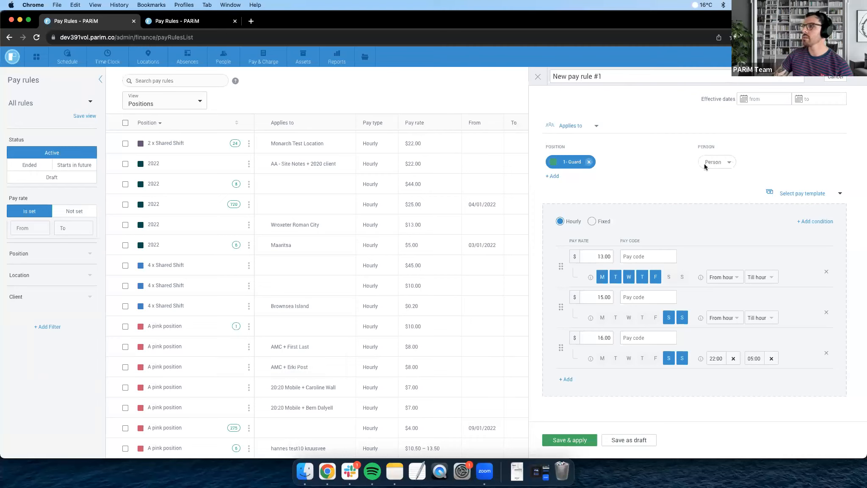
{"action": "left_click", "coordinate": [585, 124]}
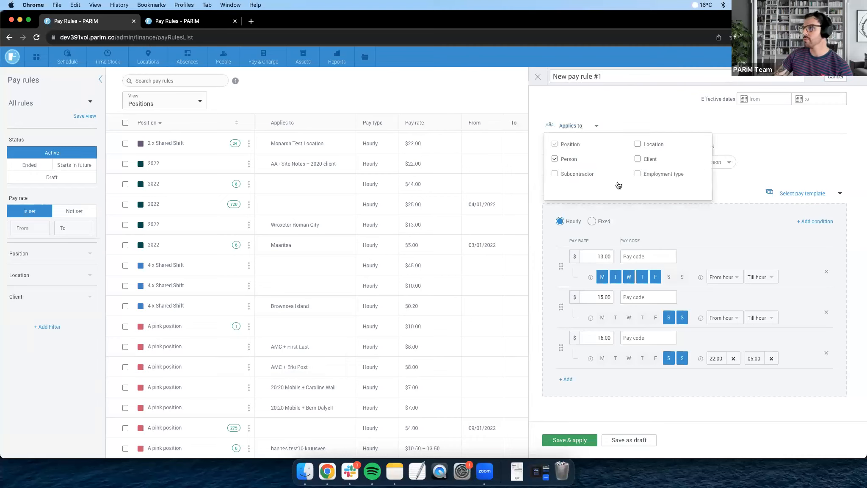
{"action": "left_click", "coordinate": [555, 159]}
{"action": "left_click", "coordinate": [612, 133]}
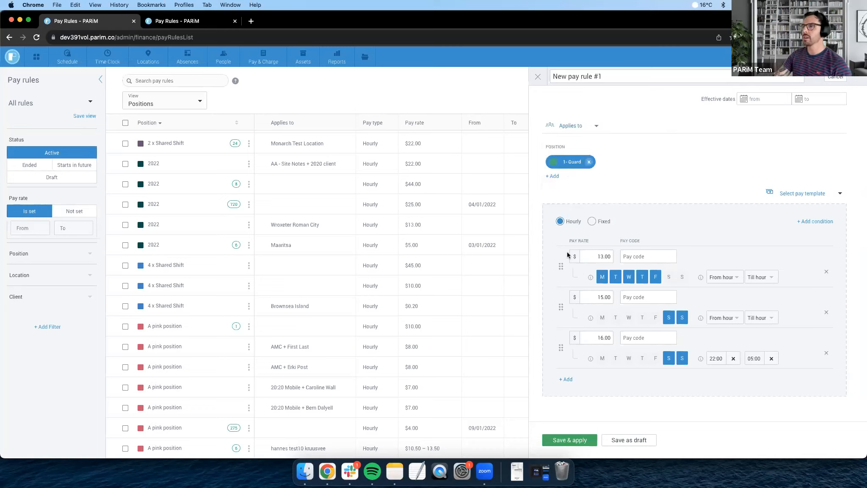
{"action": "left_click", "coordinate": [582, 439]}
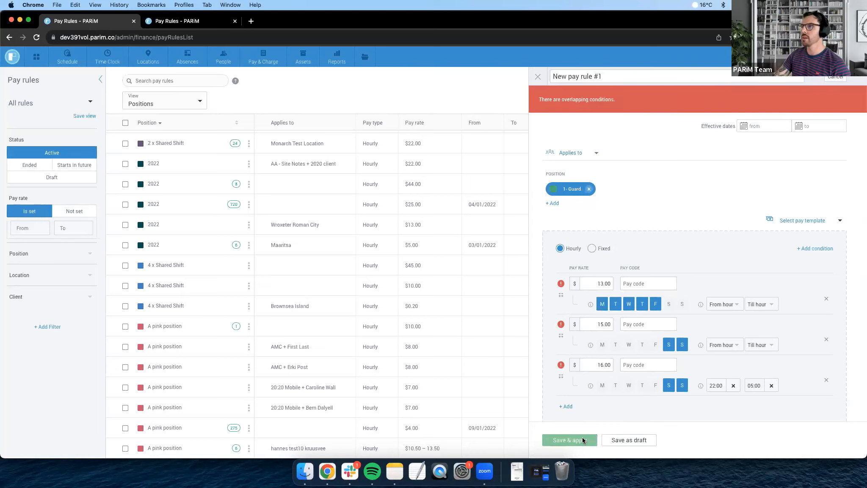
- Delete the $13.00 Monday-to-Friday rate and remove the Hours of the day condition from the pay rule
{"action": "left_click", "coordinate": [601, 303]}
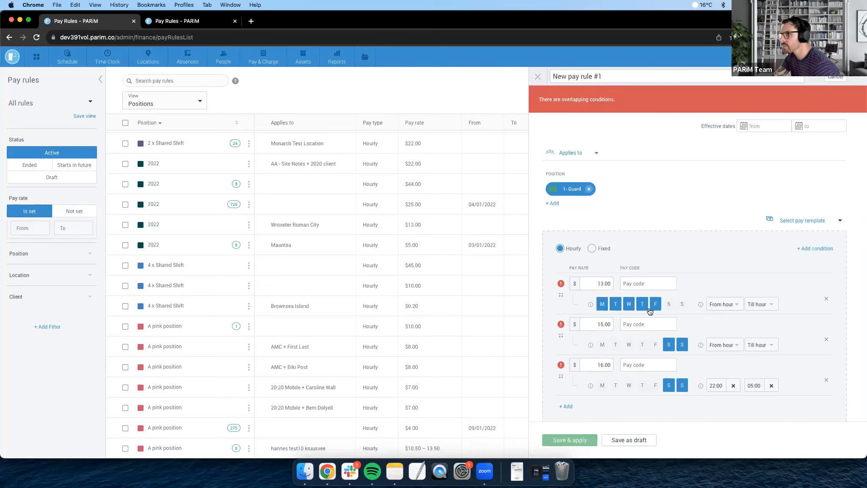
{"action": "left_click", "coordinate": [826, 301]}
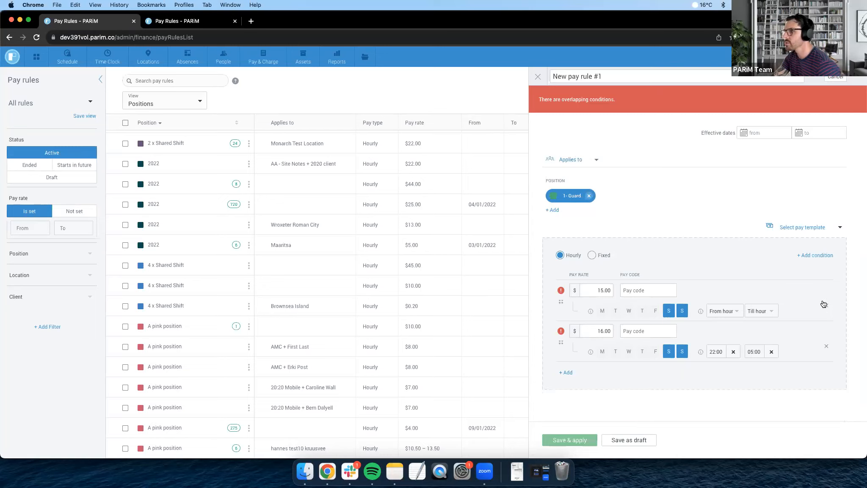
{"action": "left_click", "coordinate": [816, 258]}
{"action": "left_click", "coordinate": [769, 282]}
{"action": "left_click", "coordinate": [697, 255]}
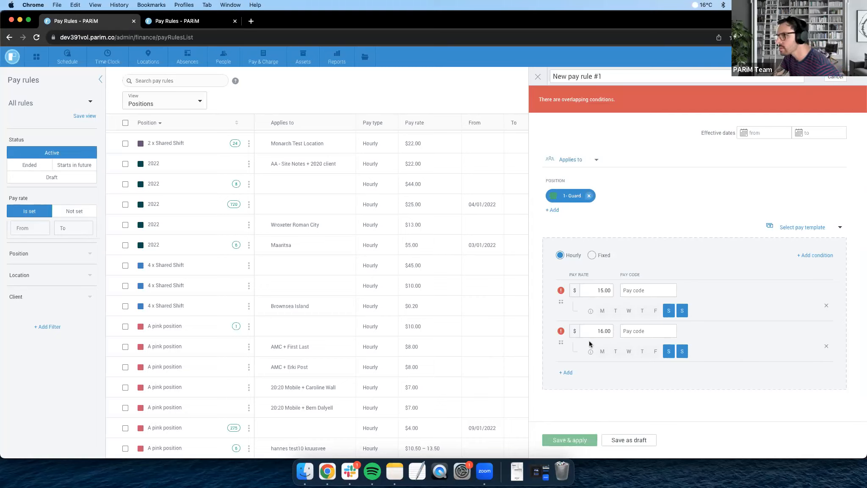
- Move the $15.00 rate from Saturday and Sunday to Monday through Friday, and save and apply the pay rule
{"action": "left_click", "coordinate": [669, 311]}
{"action": "left_click", "coordinate": [683, 311]}
{"action": "left_click", "coordinate": [603, 311]}
{"action": "left_click", "coordinate": [616, 287]}
{"action": "left_click", "coordinate": [629, 284]}
{"action": "left_click", "coordinate": [643, 284]}
{"action": "left_click", "coordinate": [653, 285]}
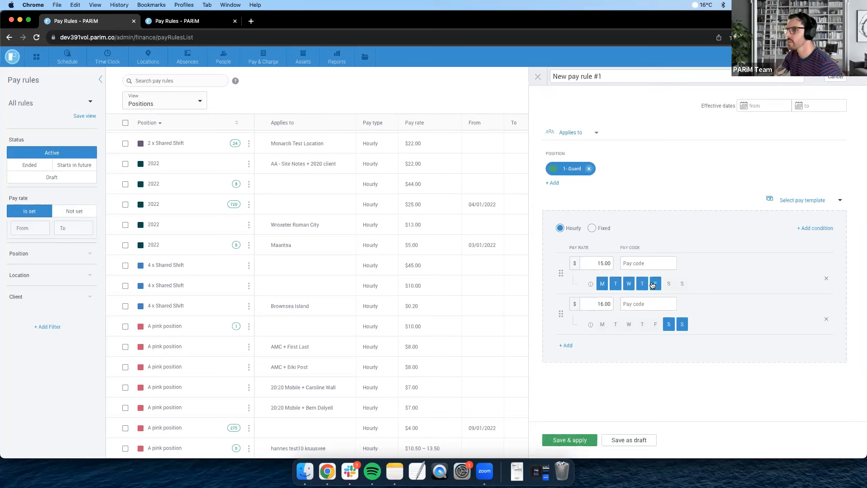
{"action": "left_click", "coordinate": [563, 440]}
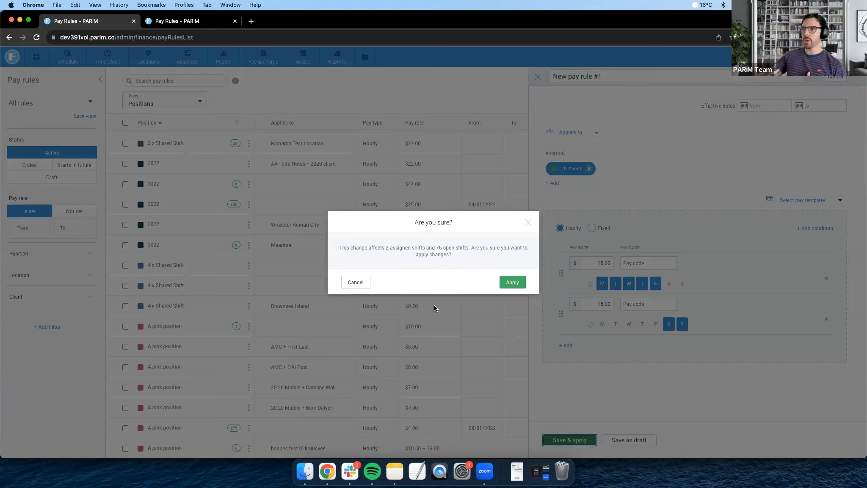
{"action": "left_click", "coordinate": [513, 283]}
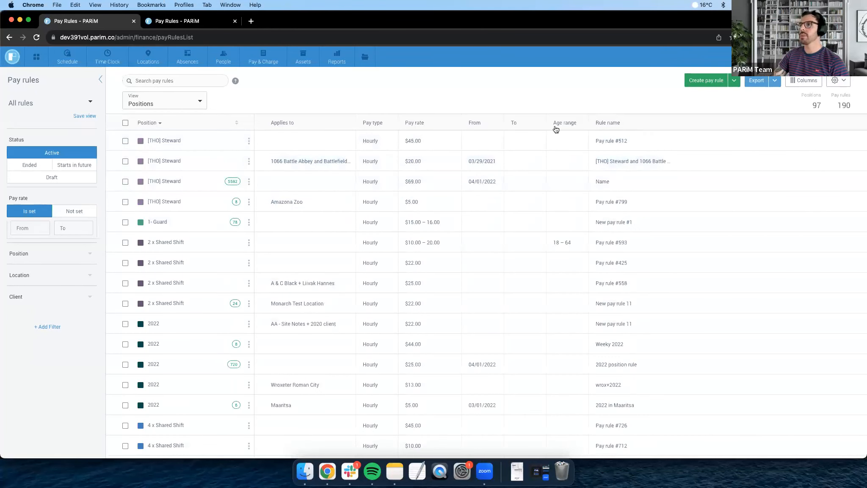
- Search the pay rules for "#1", review the details of the 1- Guard rule and close them
{"action": "scroll", "coordinate": [301, 304], "scroll_direction": "down", "scroll_amount": 15}
{"action": "scroll", "coordinate": [300, 302], "scroll_direction": "down", "scroll_amount": 20}
{"action": "left_click", "coordinate": [174, 79]}
{"action": "type", "text": "#1"}
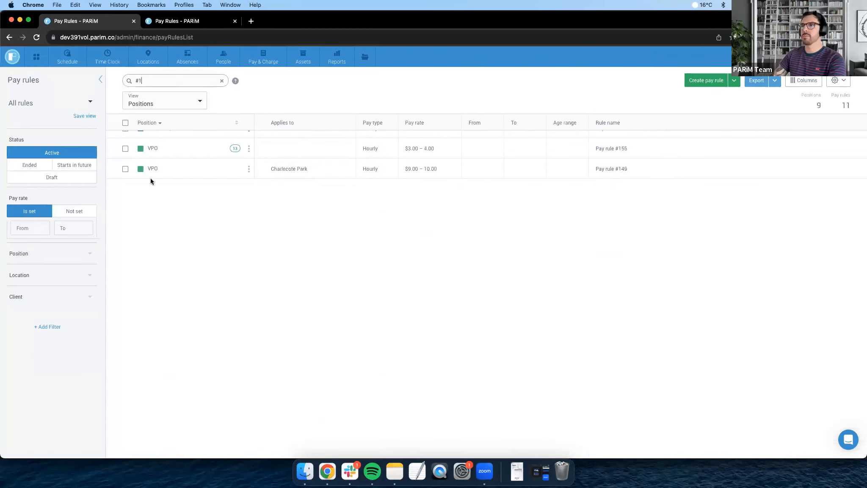
{"action": "scroll", "coordinate": [150, 182], "scroll_direction": "up", "scroll_amount": 5}
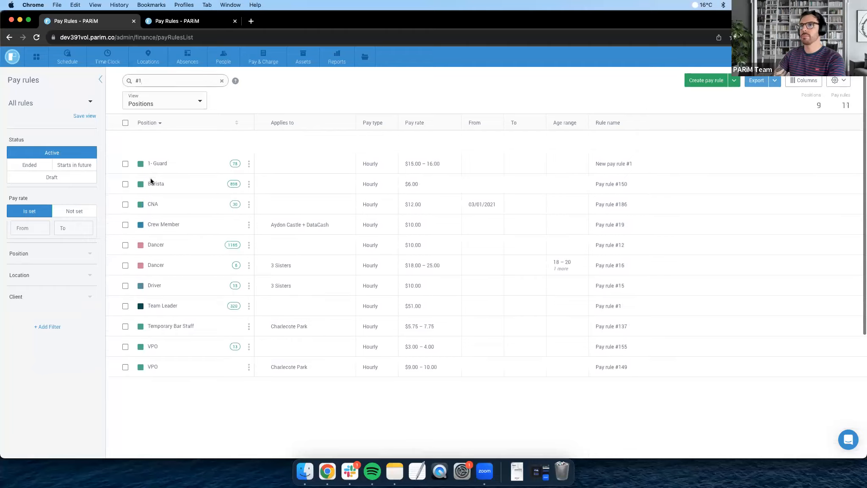
{"action": "left_click", "coordinate": [190, 141]}
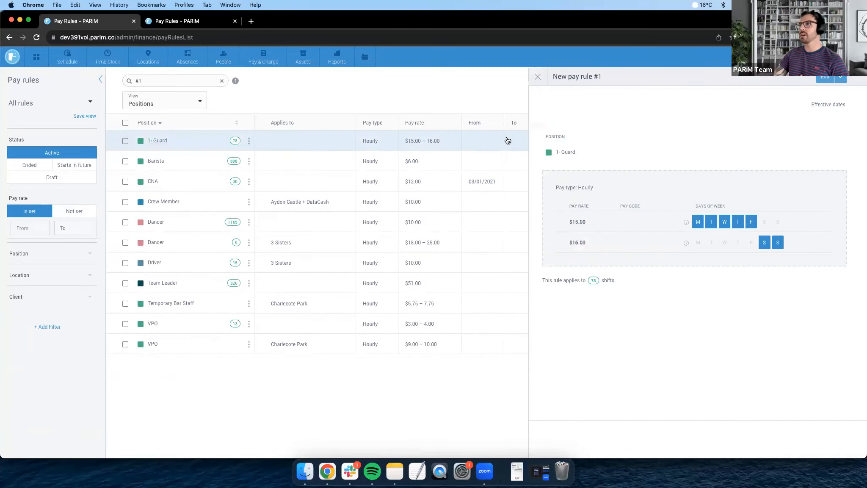
{"action": "right_click", "coordinate": [537, 77]}
{"action": "left_click", "coordinate": [500, 74]}
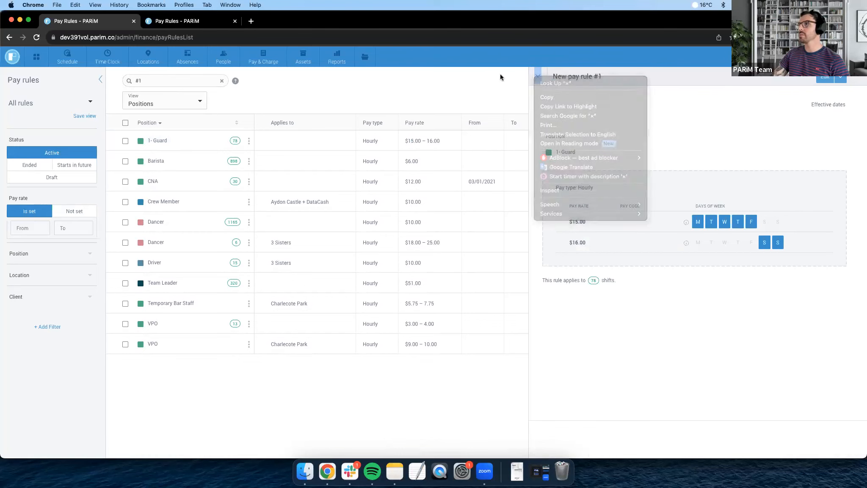
{"action": "left_click", "coordinate": [537, 77]}
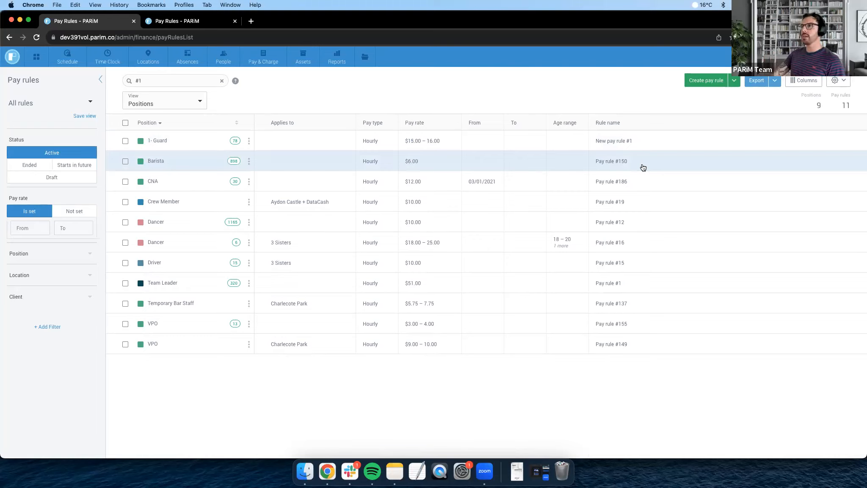
- Show the grouping options available for viewing the pay rules list
{"action": "left_click", "coordinate": [199, 102]}
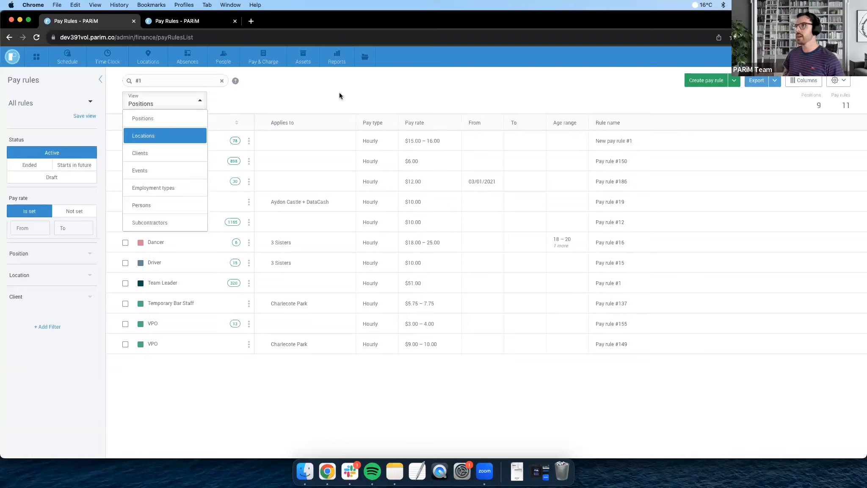
{"action": "left_click", "coordinate": [652, 85]}
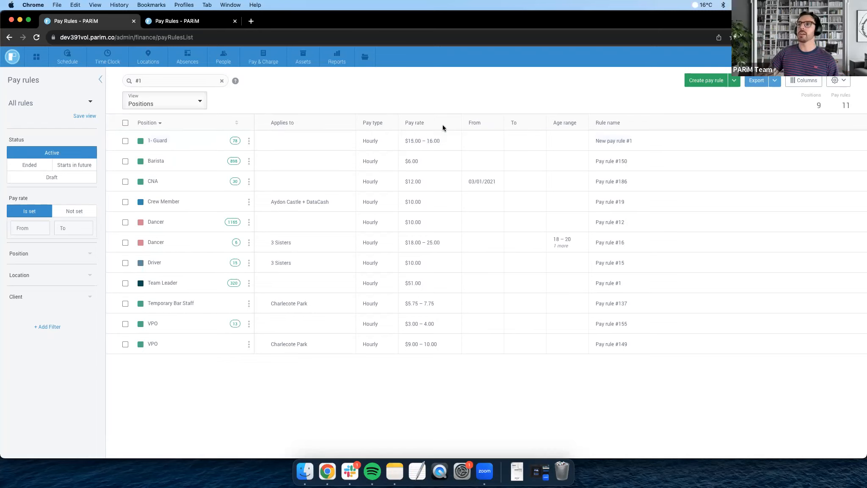
- Open the 1- Guard pay rule for editing, check which shifts it applies to and close it without changes
{"action": "left_click", "coordinate": [456, 145]}
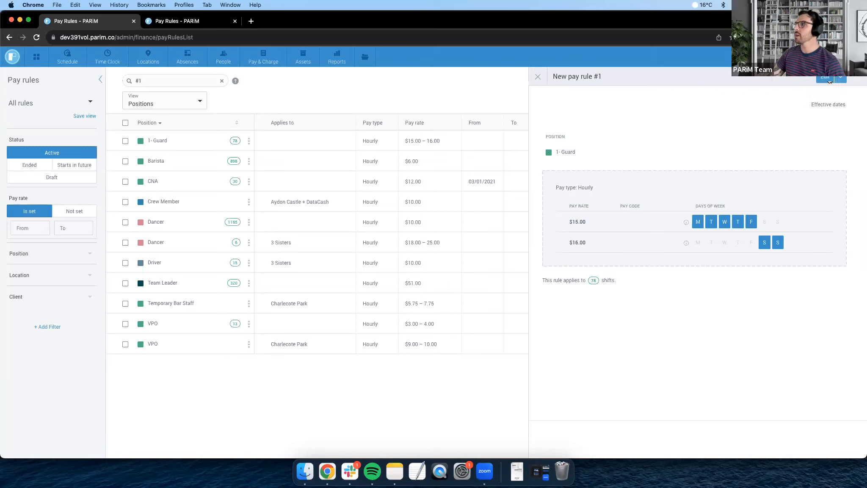
{"action": "left_click", "coordinate": [843, 80]}
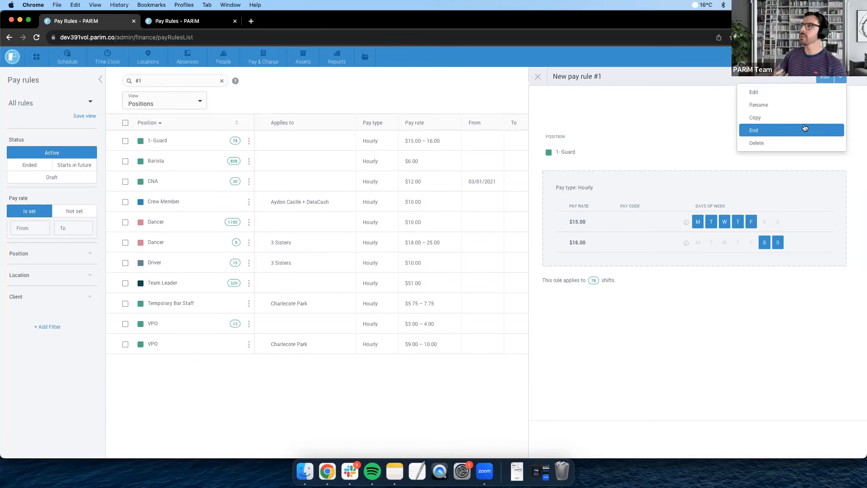
{"action": "left_click", "coordinate": [798, 99]}
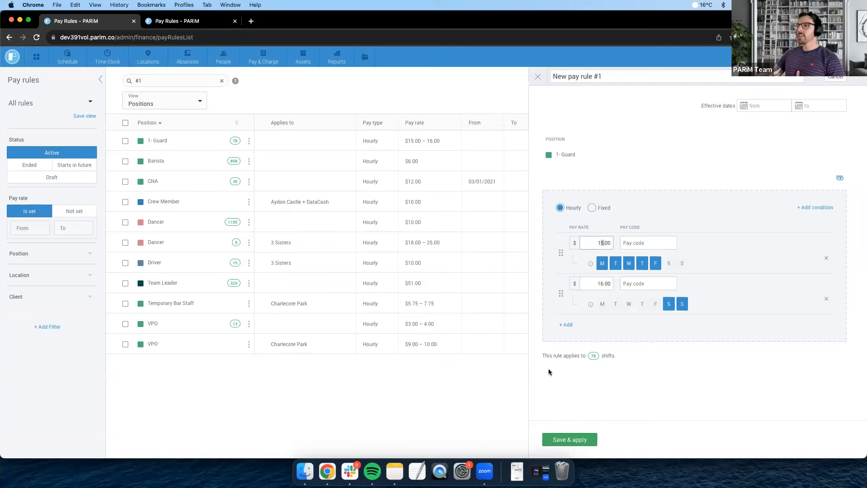
{"action": "left_click_drag", "start_coordinate": [546, 358], "coordinate": [625, 358]}
{"action": "left_click", "coordinate": [625, 359]}
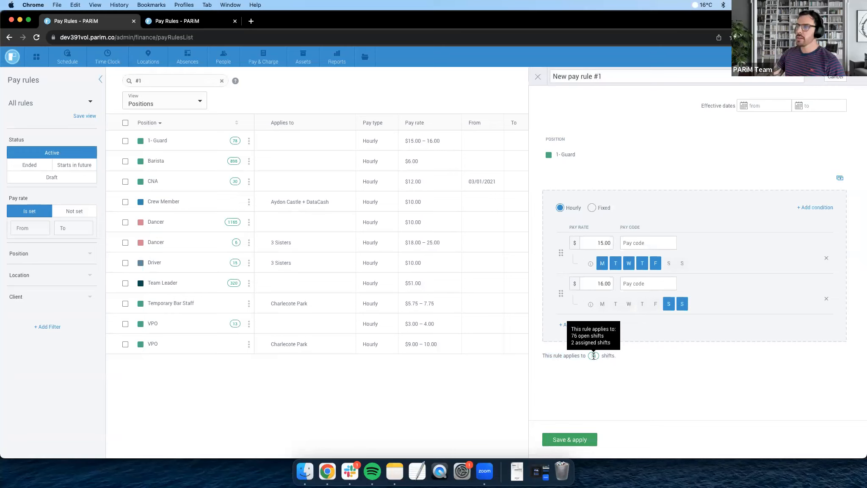
{"action": "mouse_move", "coordinate": [595, 357]}
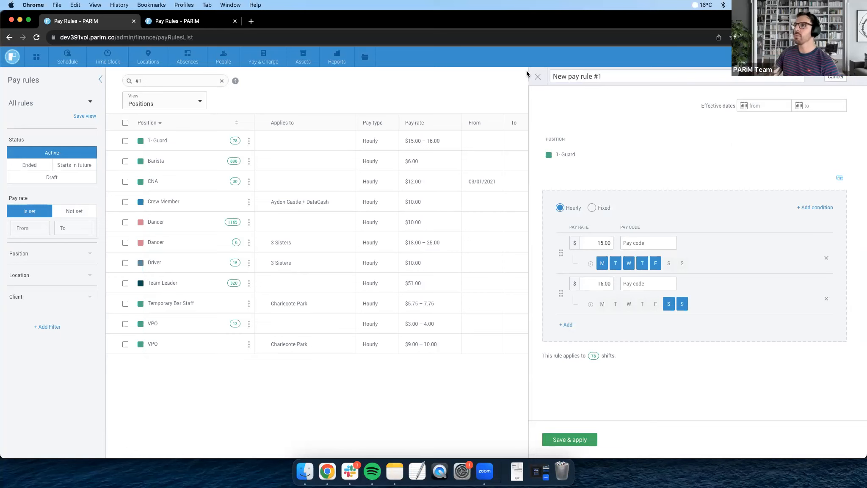
{"action": "left_click", "coordinate": [538, 77]}
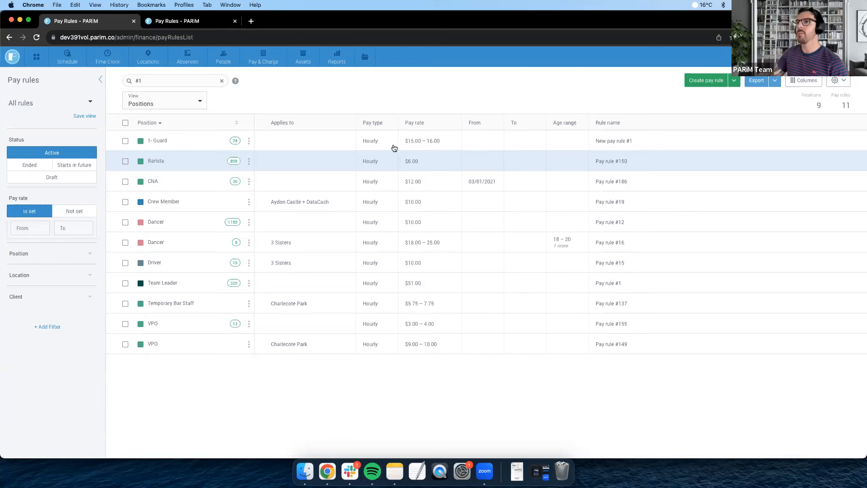
- Copy the 1- Guard pay rule and name the copy "Copy of New pay rule #1 -2024"
{"action": "left_click", "coordinate": [291, 142]}
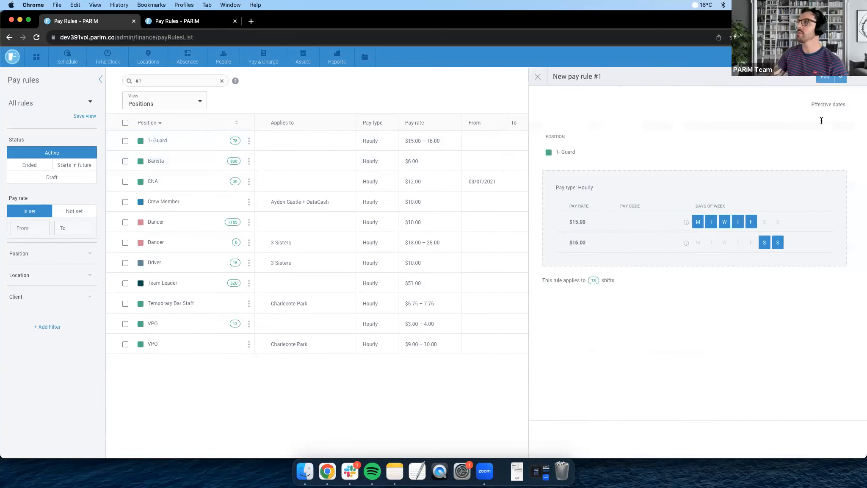
{"action": "left_click", "coordinate": [840, 77]}
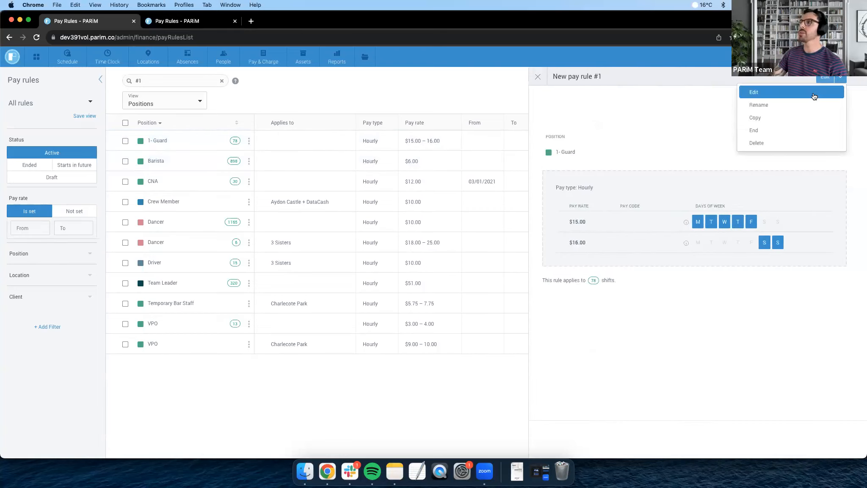
{"action": "left_click", "coordinate": [795, 120]}
{"action": "type", "text": "-2024"}
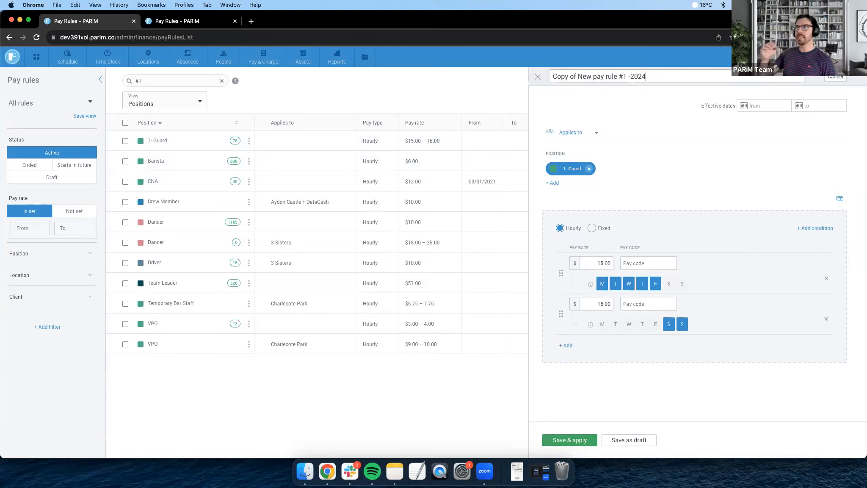
- Set the copied rule's Monday-to-Friday hourly rate to $16
{"action": "left_click", "coordinate": [603, 264]}
{"action": "key", "text": "BackSpace"}
{"action": "type", "text": "6,"}
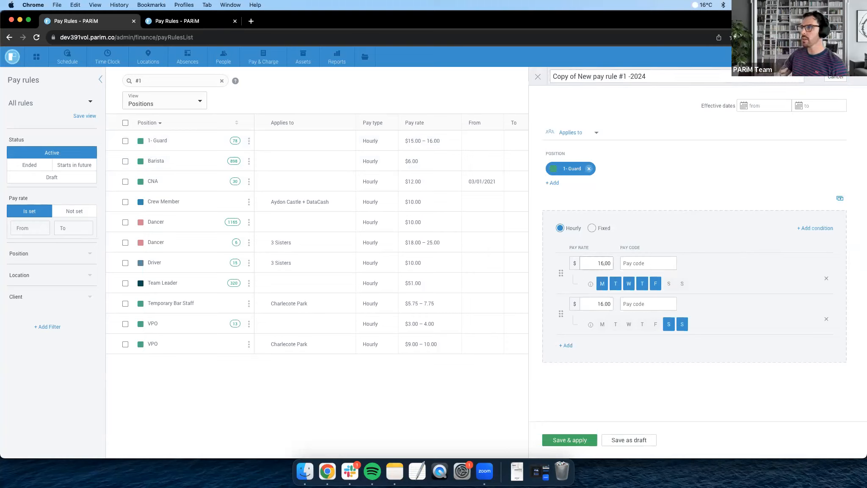
- Set the copied rule's Saturday-to-Sunday hourly rate to $17, try to save and apply the rule, and close it
{"action": "left_click", "coordinate": [605, 304]}
{"action": "key", "text": "BackSpace"}
{"action": "type", "text": "7"}
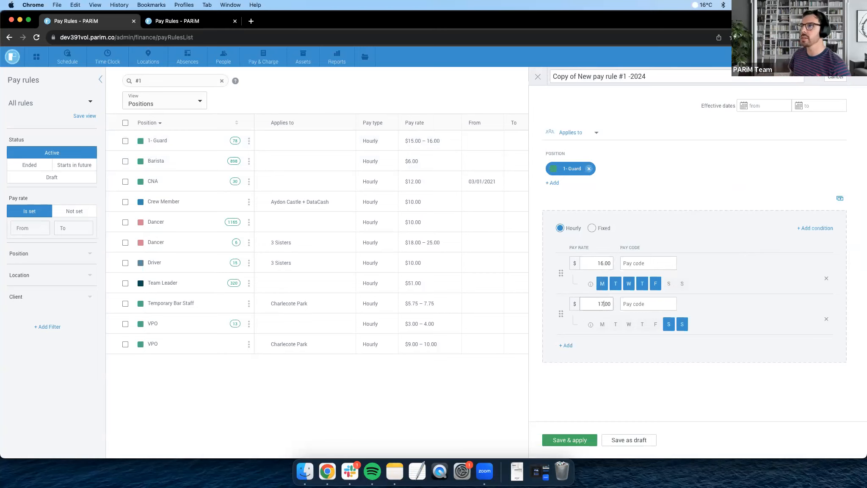
{"action": "left_click", "coordinate": [570, 440]}
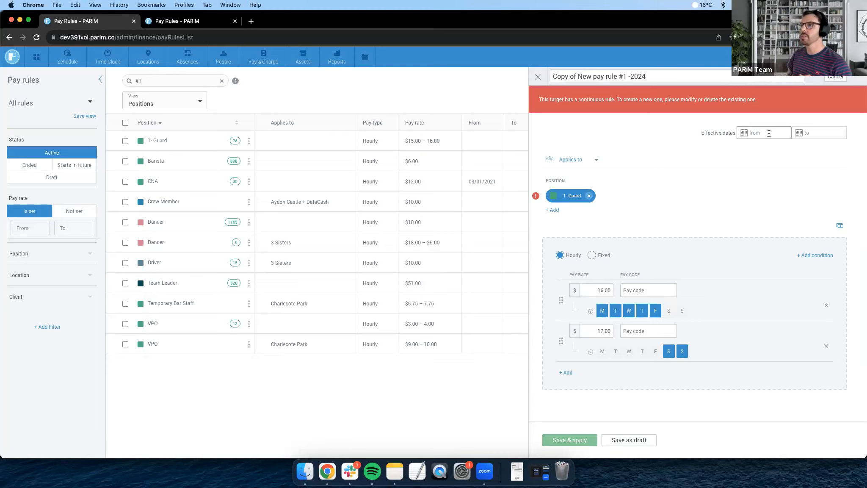
{"action": "left_click", "coordinate": [539, 76]}
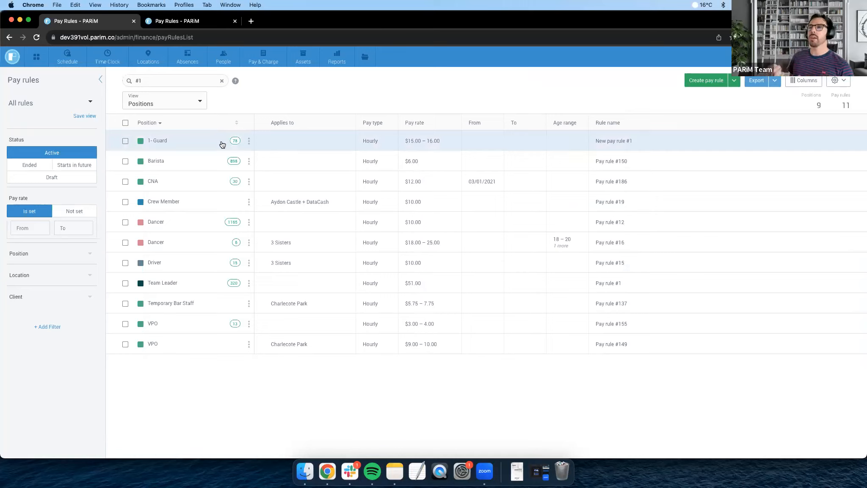
- Request deletion of the 1- Guard pay rule and dismiss the confirmation without deleting it
{"action": "left_click", "coordinate": [249, 142]}
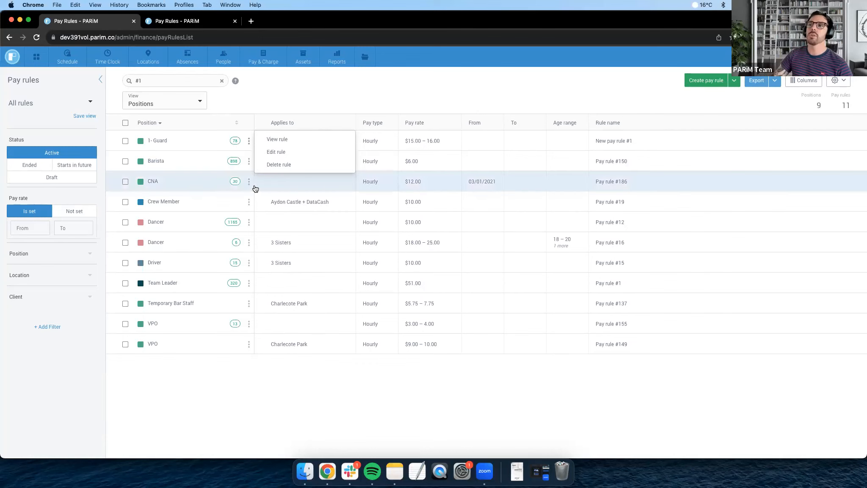
{"action": "left_click", "coordinate": [298, 166]}
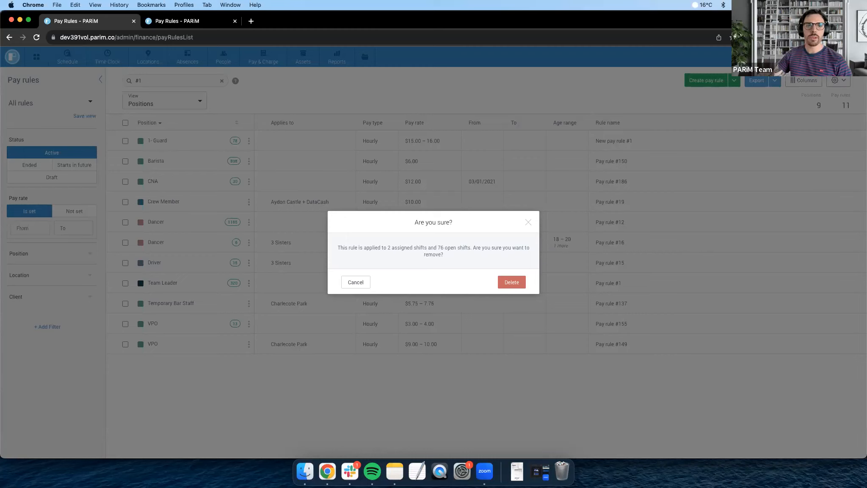
{"action": "left_click", "coordinate": [528, 225]}
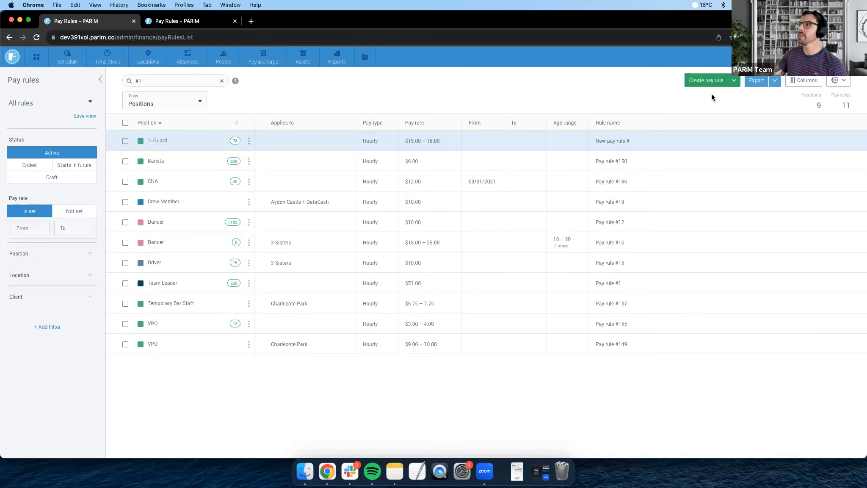
- Open the Pay Rules Priority list in the Financials section of the system settings
{"action": "left_click", "coordinate": [835, 57]}
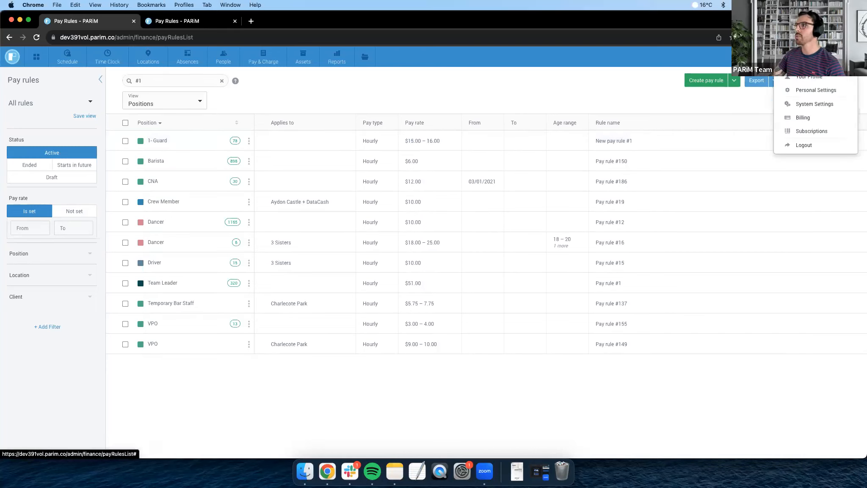
{"action": "left_click", "coordinate": [839, 106]}
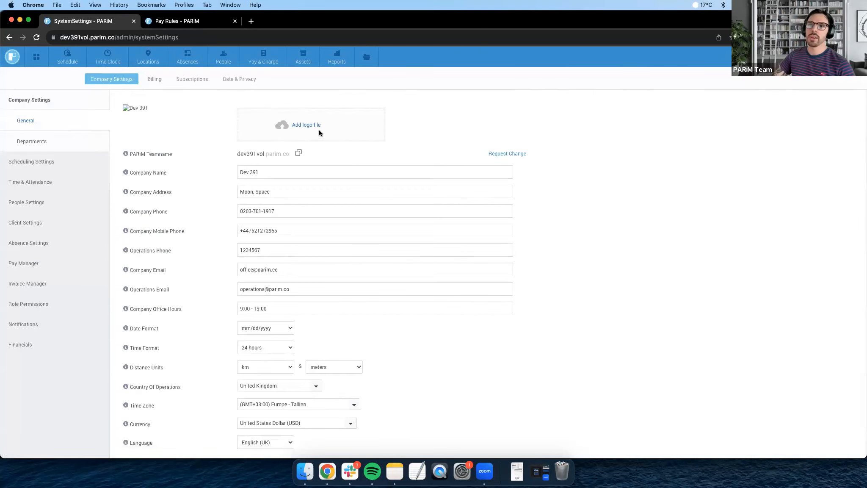
{"action": "left_click", "coordinate": [53, 348]}
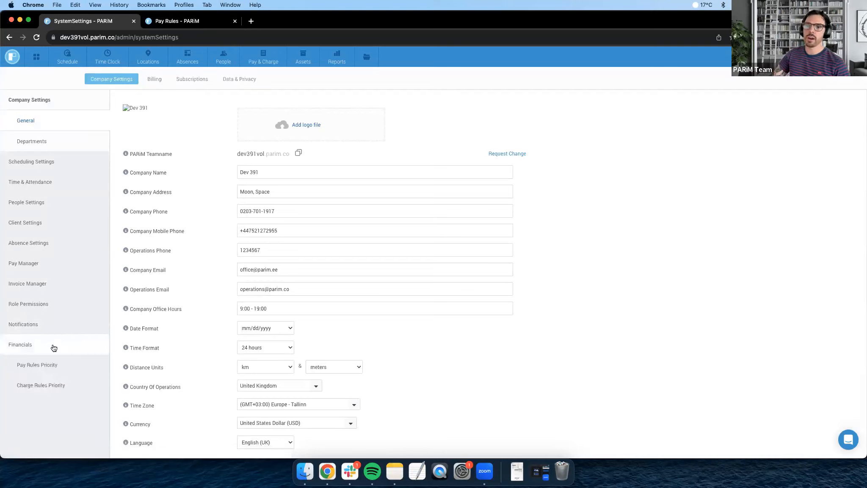
{"action": "left_click", "coordinate": [70, 371]}
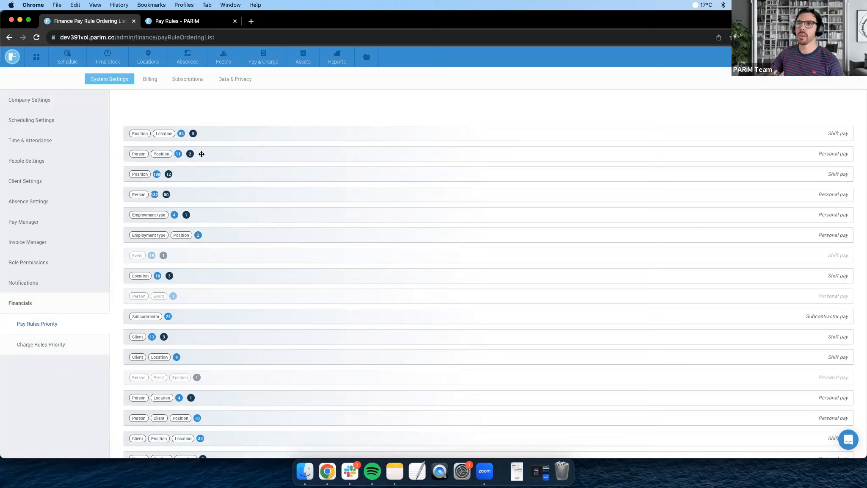
- Move the Person + Position priority above Position + Location, restore the order, and view the start date calendar without choosing a date
{"action": "left_click_drag", "start_coordinate": [241, 155], "coordinate": [242, 129]}
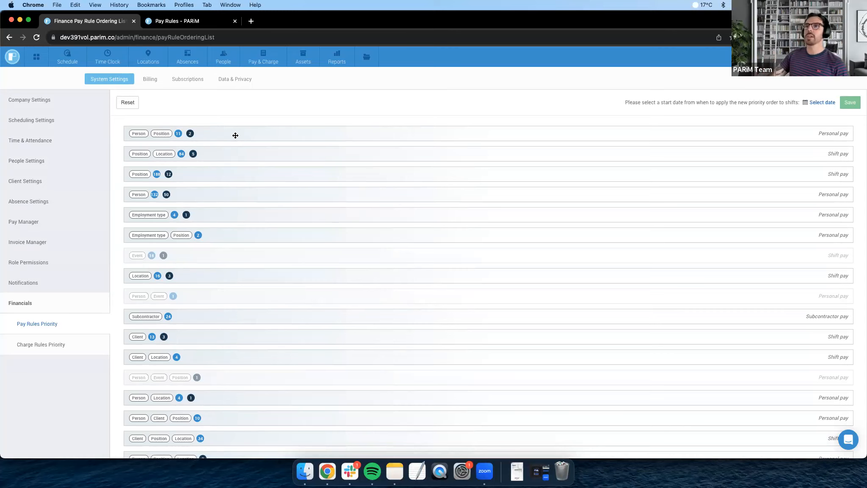
{"action": "left_click_drag", "start_coordinate": [229, 155], "coordinate": [229, 124]}
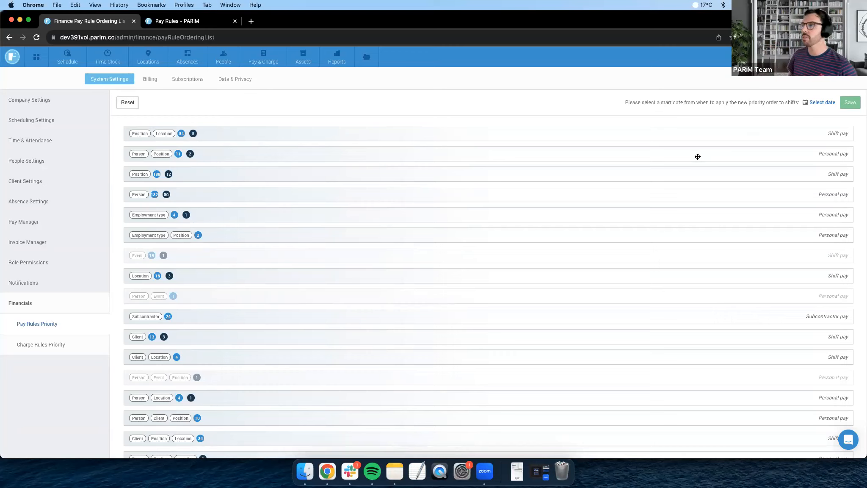
{"action": "left_click", "coordinate": [822, 102]}
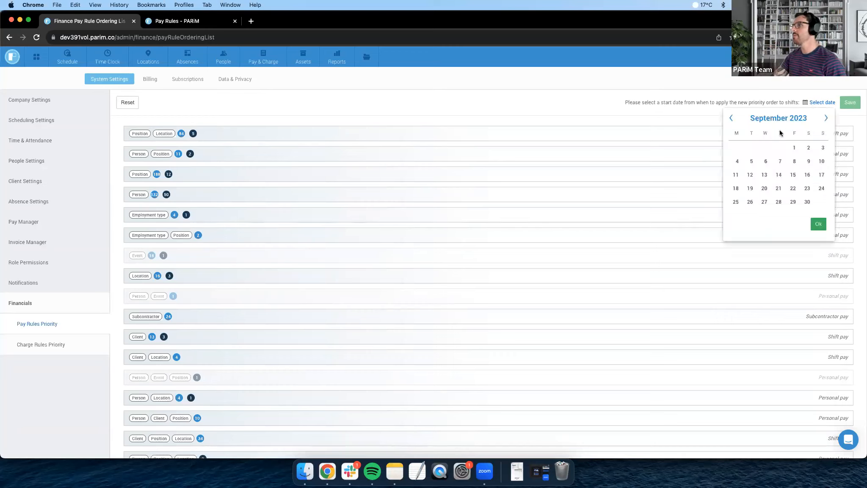
{"action": "left_click", "coordinate": [826, 88]}
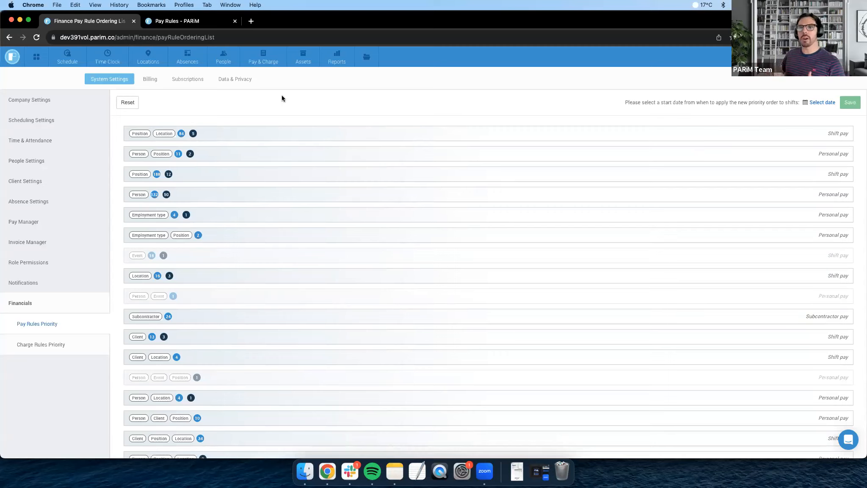
- Open the charge rules list, view the blank form for a new charge rule and close it unsaved
{"action": "left_click", "coordinate": [263, 54]}
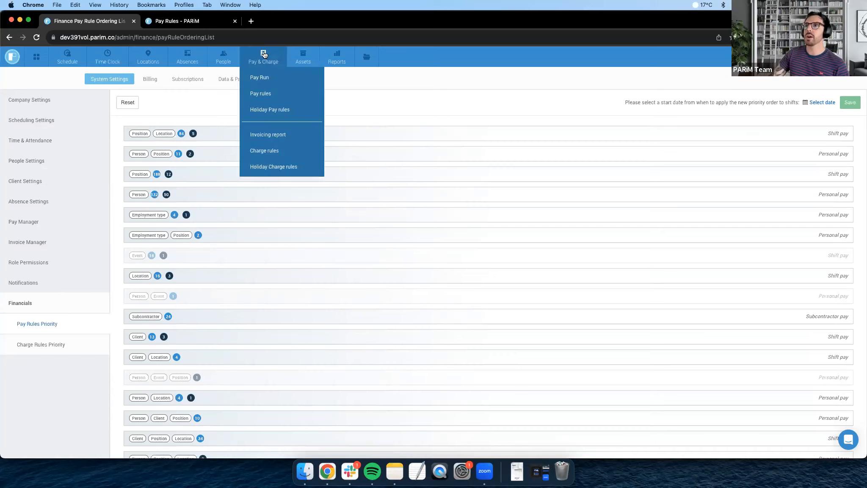
{"action": "left_click", "coordinate": [290, 152]}
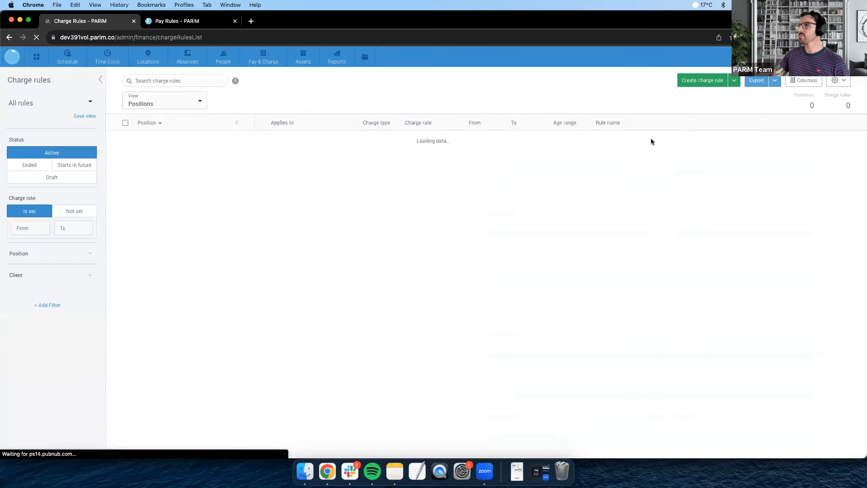
{"action": "left_click", "coordinate": [709, 79]}
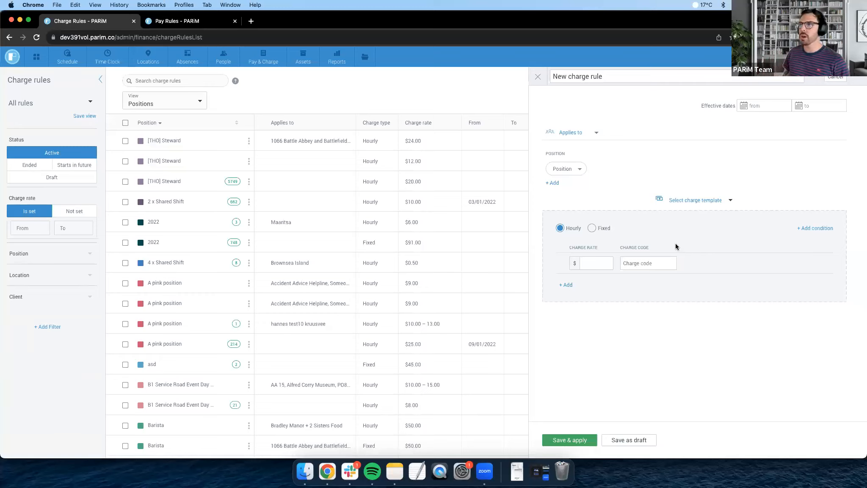
{"action": "left_click", "coordinate": [543, 75]}
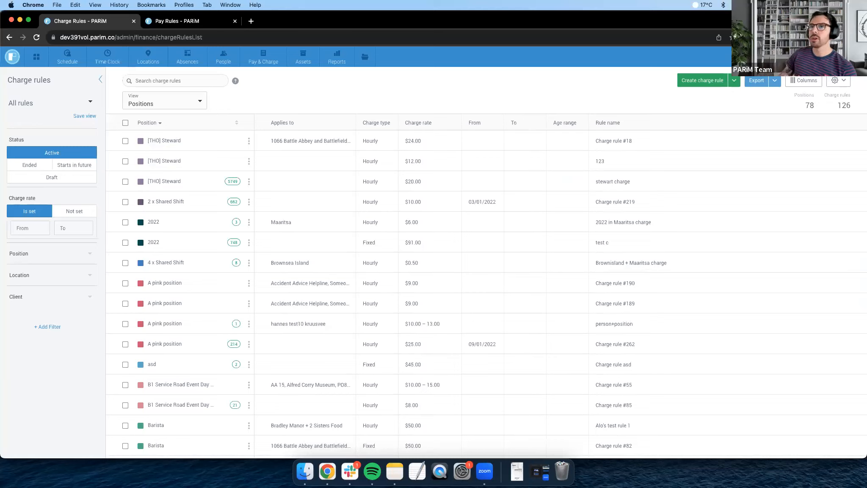
- Open the Pay Manager section of the system settings and start adding a new pay schedule
{"action": "mouse_move", "coordinate": [264, 57]}
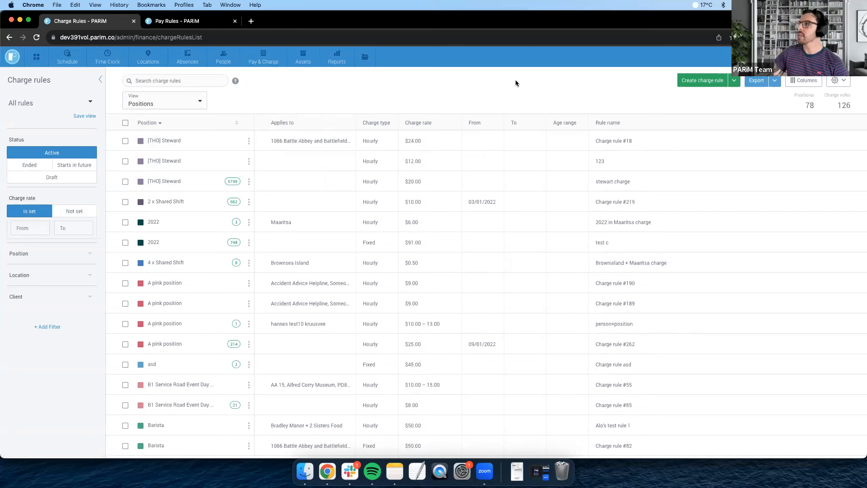
{"action": "mouse_move", "coordinate": [250, 64]}
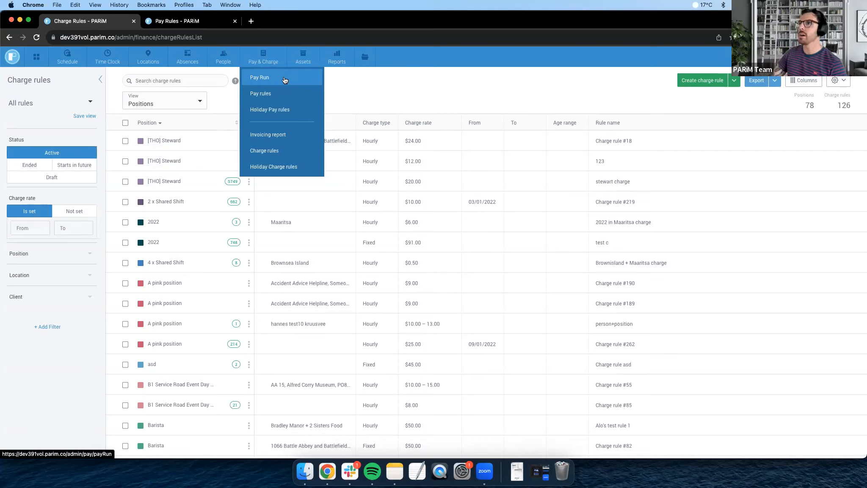
{"action": "mouse_move", "coordinate": [825, 57]}
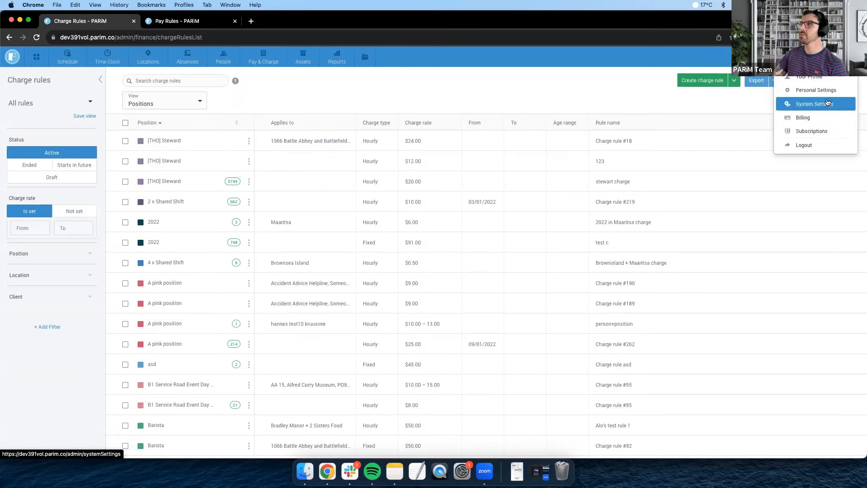
{"action": "left_click", "coordinate": [813, 104]}
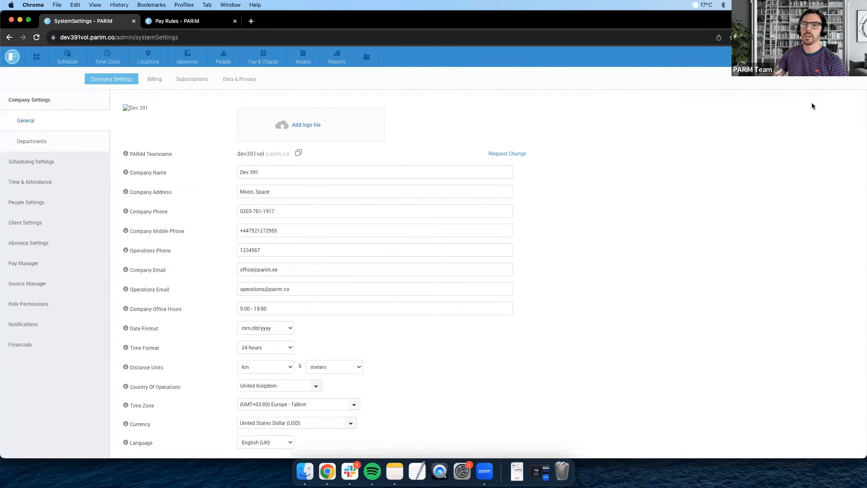
{"action": "left_click", "coordinate": [65, 263]}
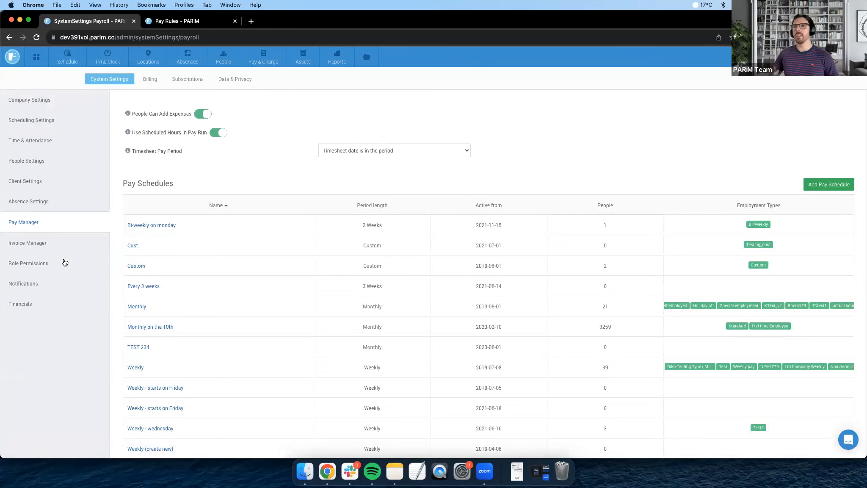
{"action": "scroll", "coordinate": [275, 167], "scroll_direction": "down", "scroll_amount": 2}
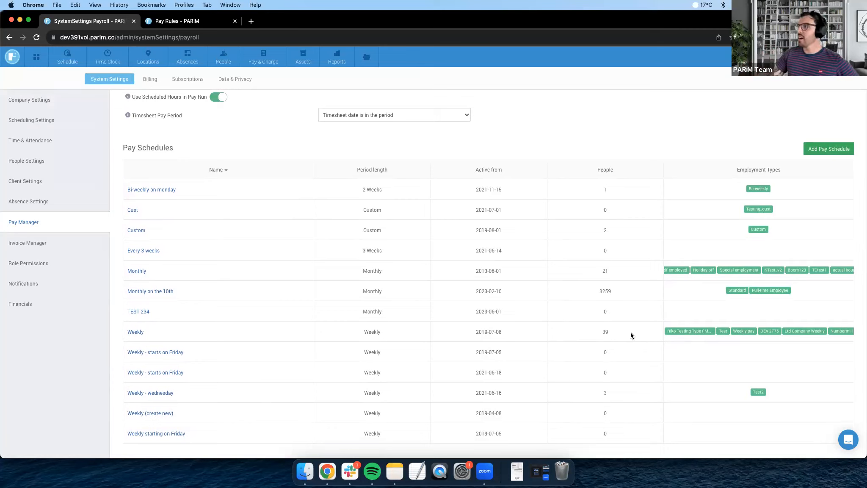
{"action": "left_click", "coordinate": [814, 149]}
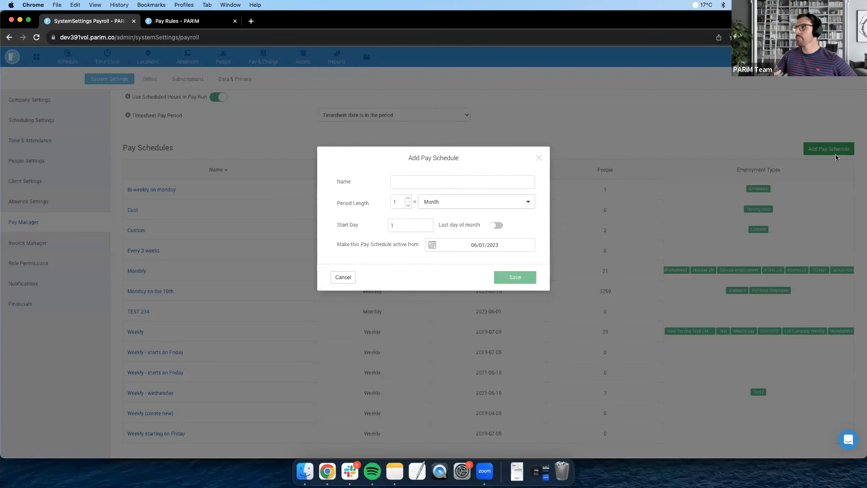
{"action": "left_click", "coordinate": [404, 184]}
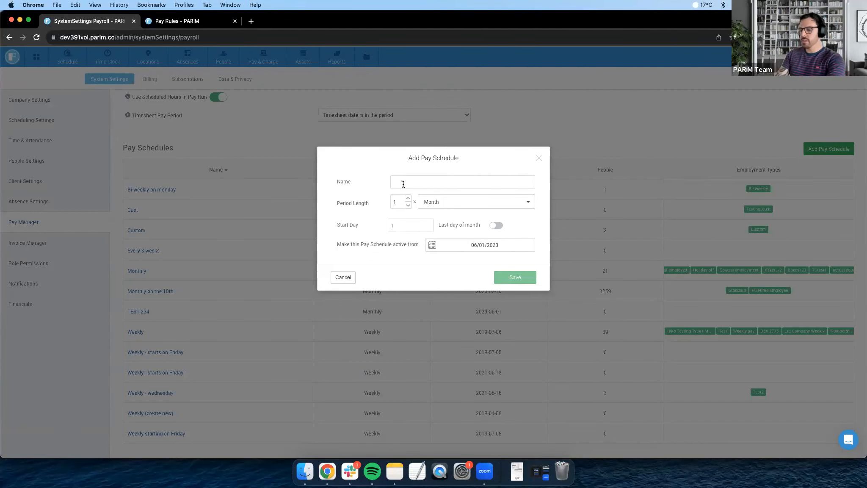
{"action": "type", "text": "TES"}
{"action": "key", "text": "BackSpace"}
{"action": "key", "text": "BackSpace"}
{"action": "key", "text": "BackSpace"}
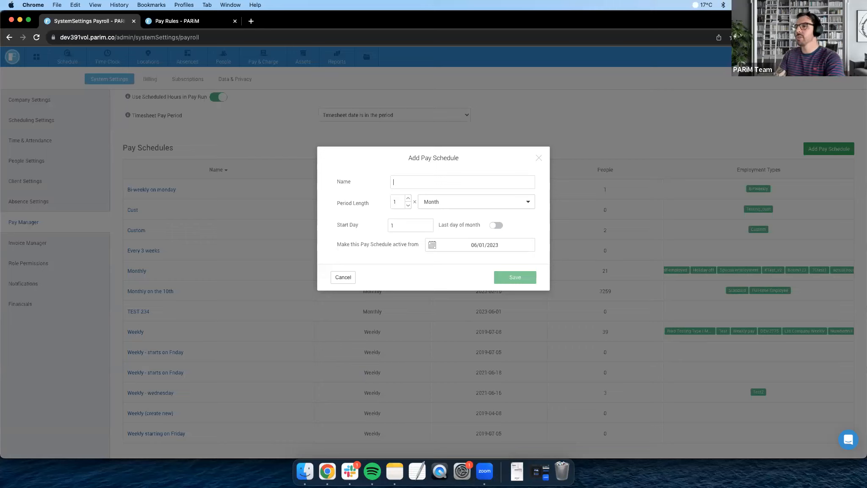
{"action": "type", "text": "Weeek"}
{"action": "key", "text": "BackSpace"}
{"action": "key", "text": "BackSpace"}
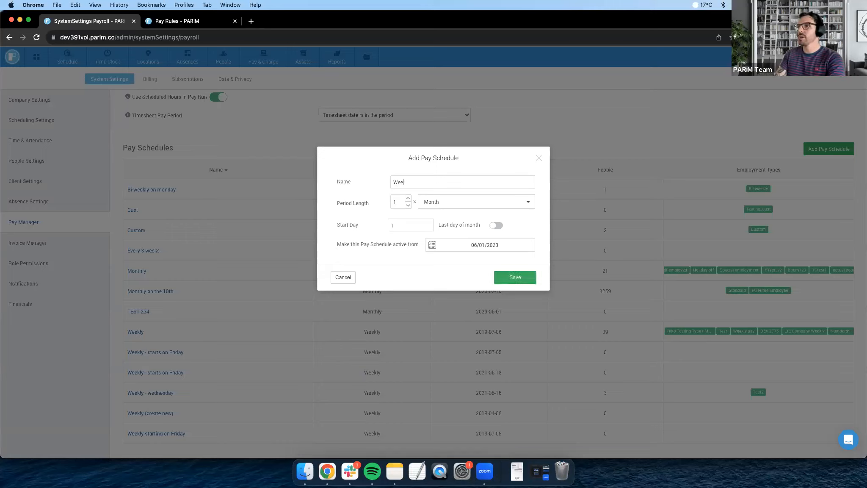
{"action": "key", "text": "BackSpace"}
{"action": "key", "text": "BackSpace"}
{"action": "key", "text": "BackSpace"}
{"action": "type", "text": "b"}
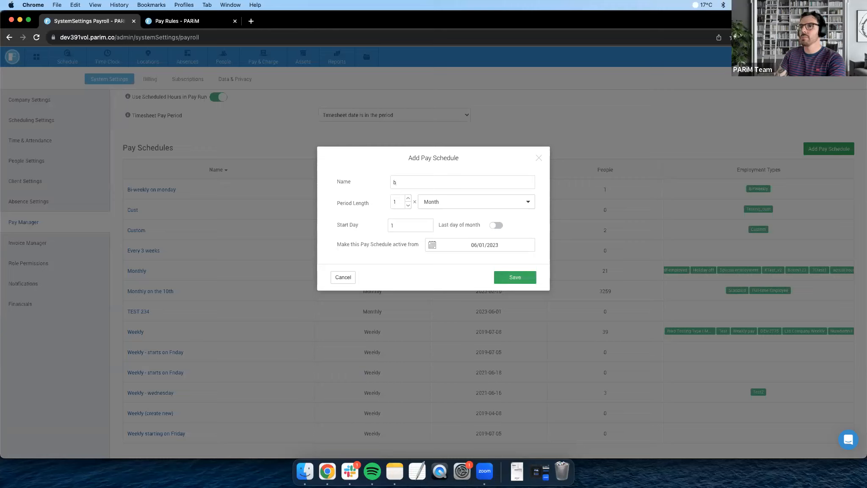
{"action": "key", "text": "BackSpace"}
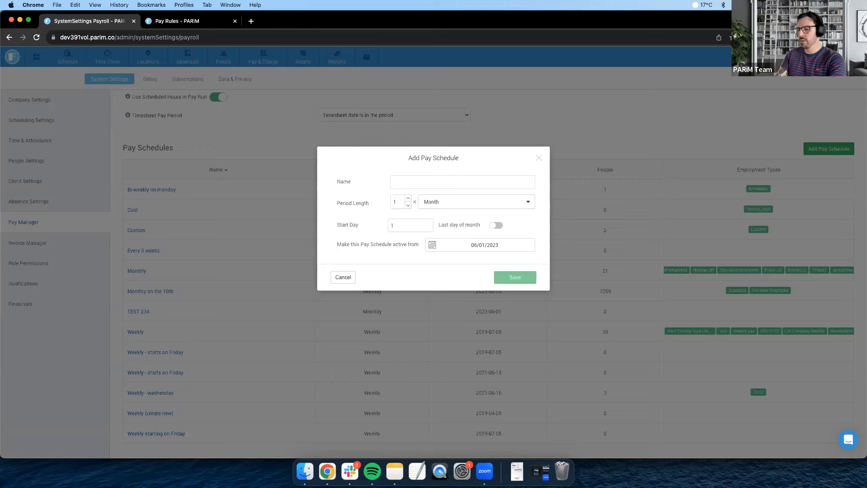
- Name the new pay schedule "5th of the month"
{"action": "type", "text": "5th"}
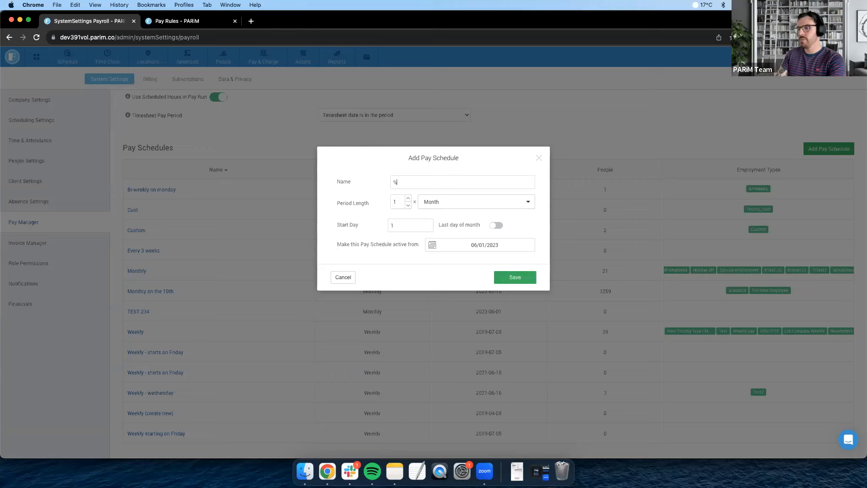
{"action": "key", "text": "BackSpace"}
{"action": "key", "text": "BackSpace"}
{"action": "type", "text": "th of the month"}
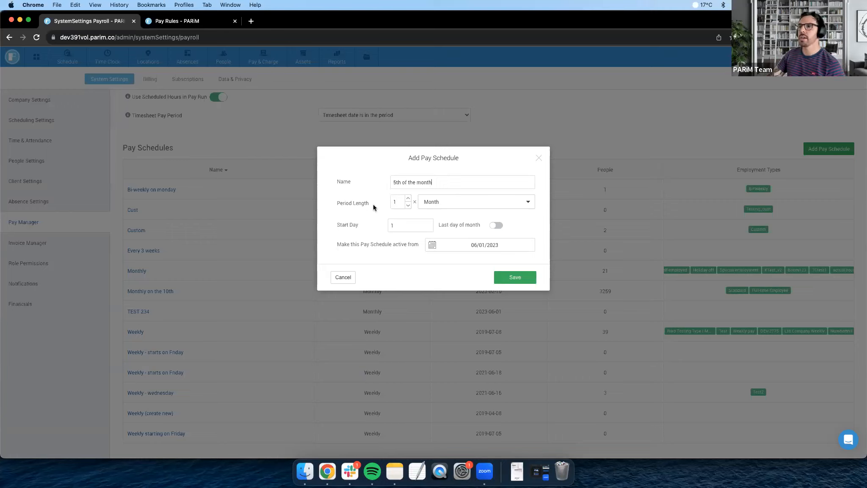
- Keep the new pay schedule's period length at 1 month, set its start day to 5 and save it
{"action": "left_click", "coordinate": [458, 201]}
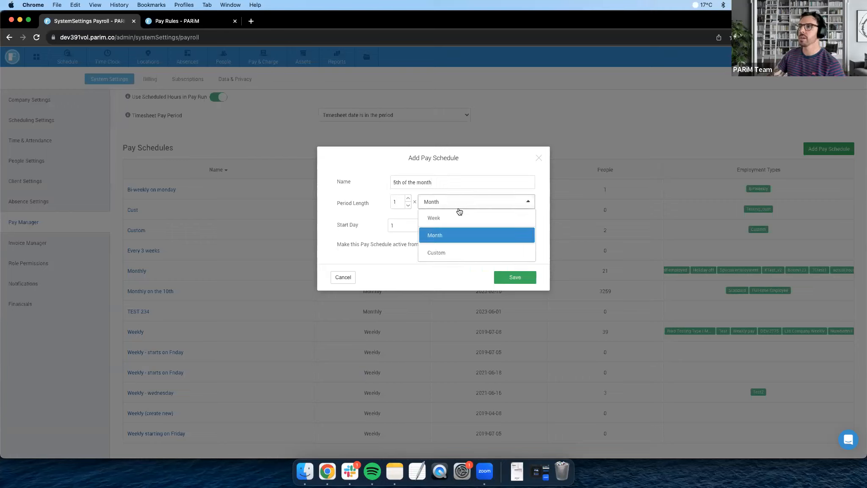
{"action": "left_click", "coordinate": [473, 186]}
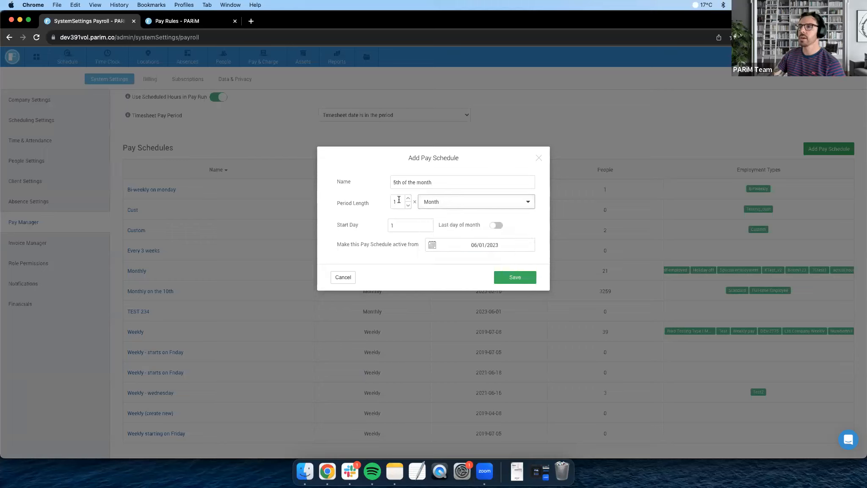
{"action": "left_click", "coordinate": [402, 227]}
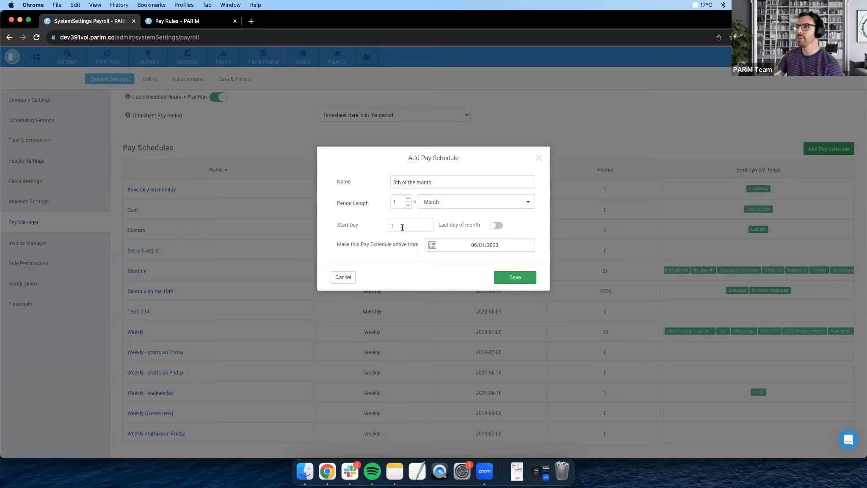
{"action": "key", "text": "BackSpace"}
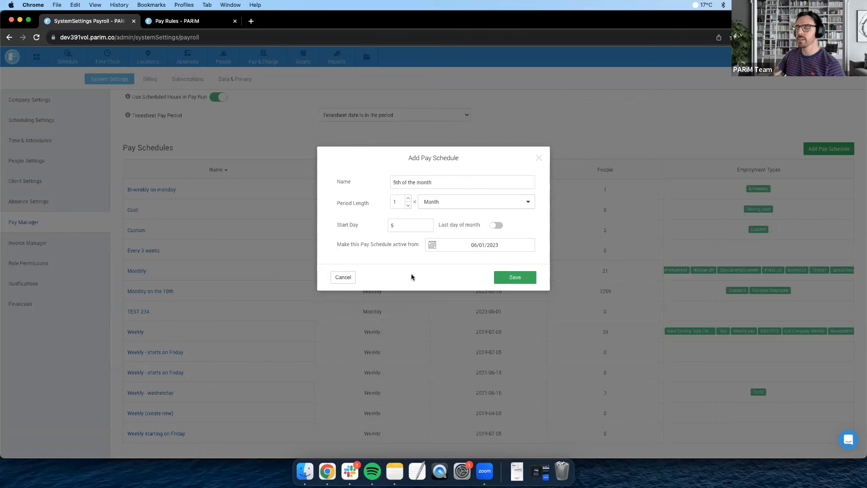
{"action": "left_click", "coordinate": [512, 279]}
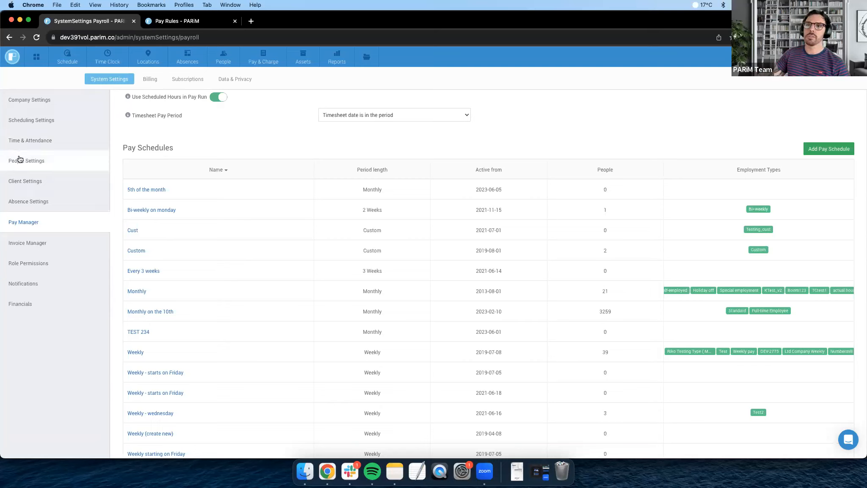
- Open the Temporary Staff employment type from the Employment Types in People Settings
{"action": "left_click", "coordinate": [53, 162]}
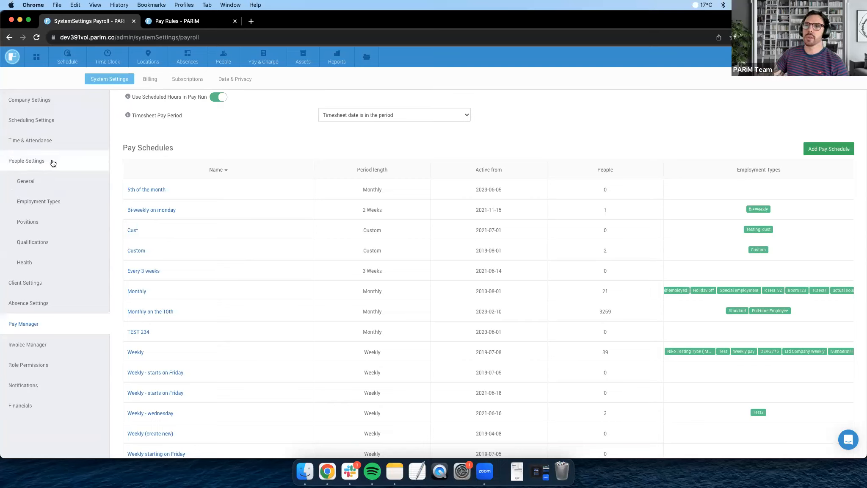
{"action": "left_click", "coordinate": [53, 207]}
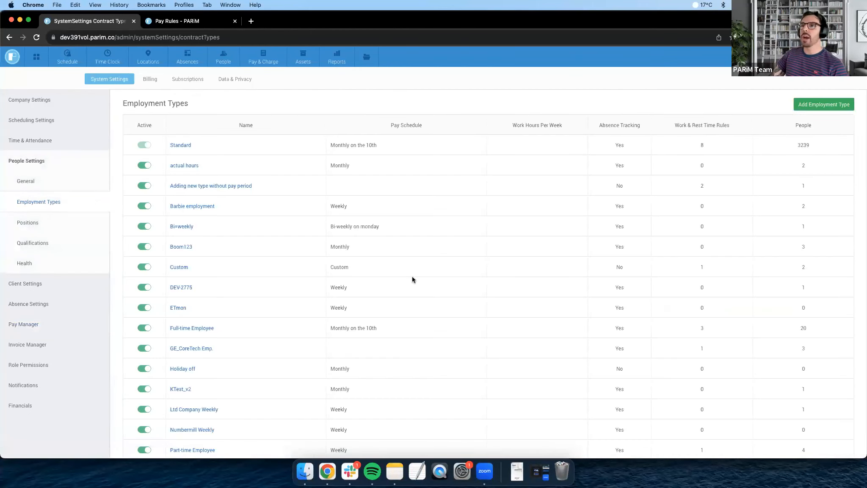
{"action": "scroll", "coordinate": [249, 271], "scroll_direction": "down", "scroll_amount": 10}
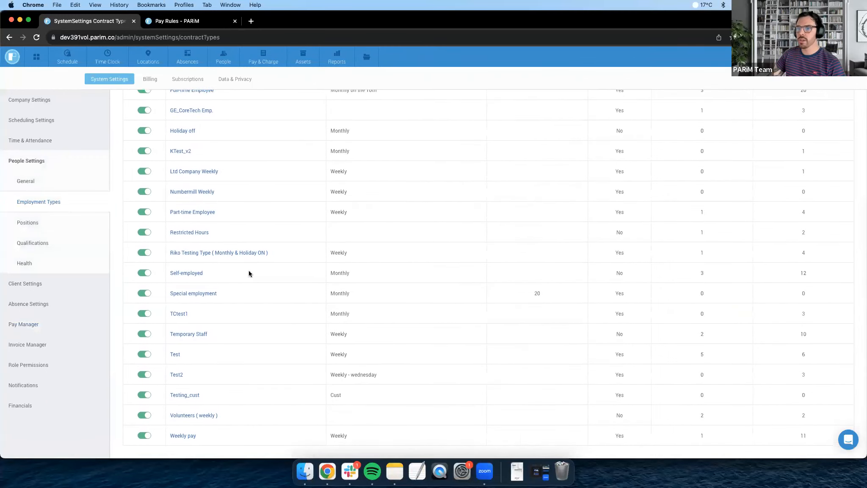
{"action": "left_click", "coordinate": [194, 338]}
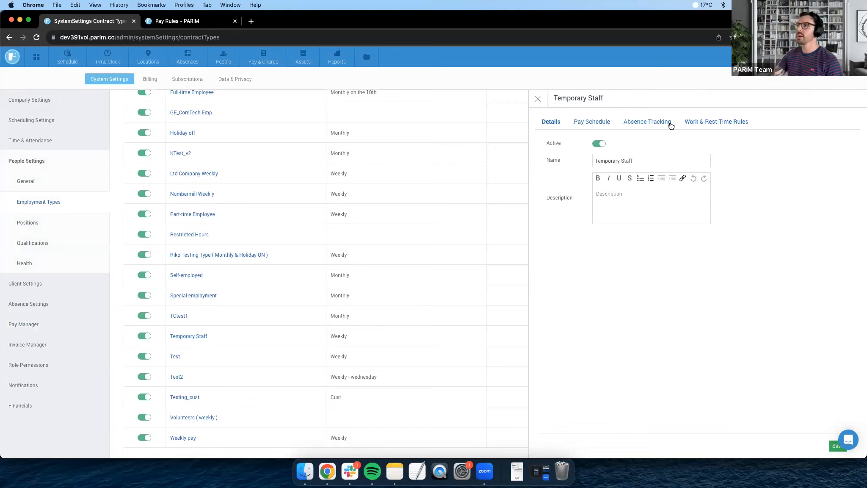
- Assign the "5th of the month" pay schedule to Temporary Staff, save it, and return to the Pay Manager settings
{"action": "left_click", "coordinate": [595, 124]}
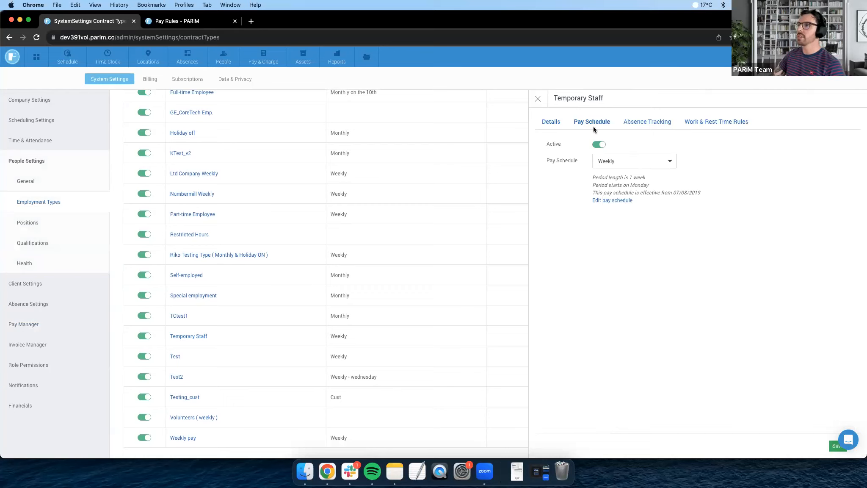
{"action": "left_click", "coordinate": [636, 160]}
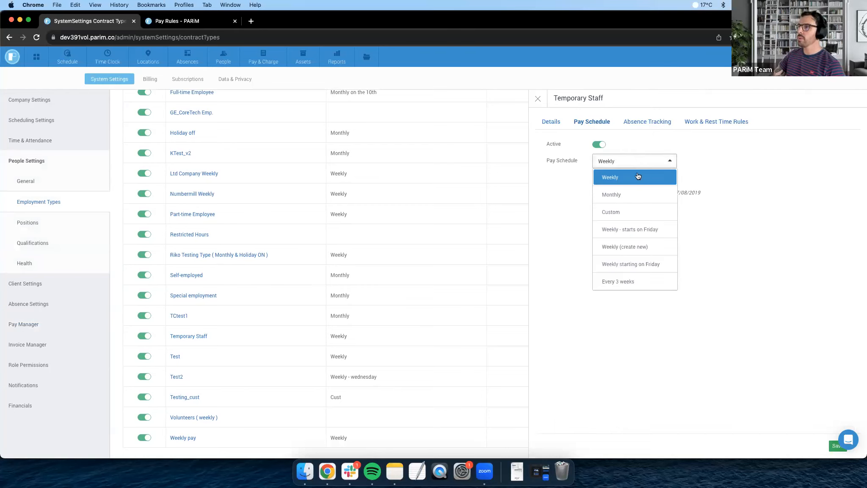
{"action": "scroll", "coordinate": [635, 253], "scroll_direction": "down", "scroll_amount": 3}
{"action": "scroll", "coordinate": [636, 253], "scroll_direction": "down", "scroll_amount": 2}
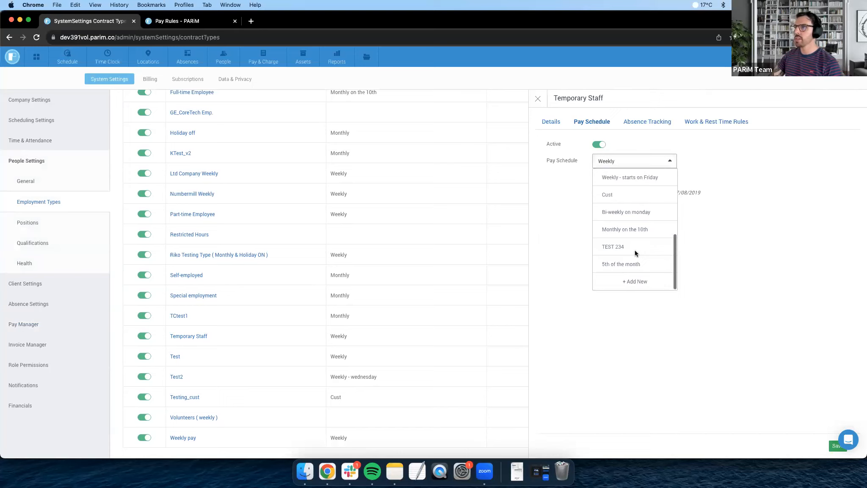
{"action": "left_click", "coordinate": [608, 267]}
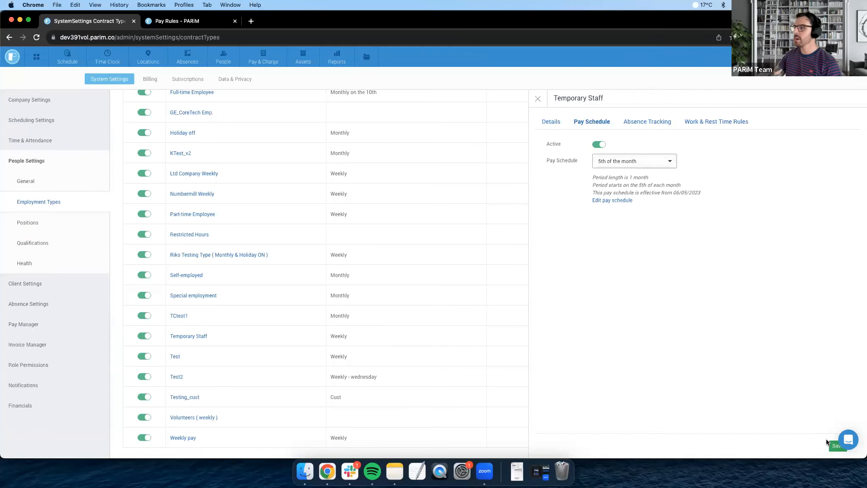
{"action": "left_click", "coordinate": [835, 446]}
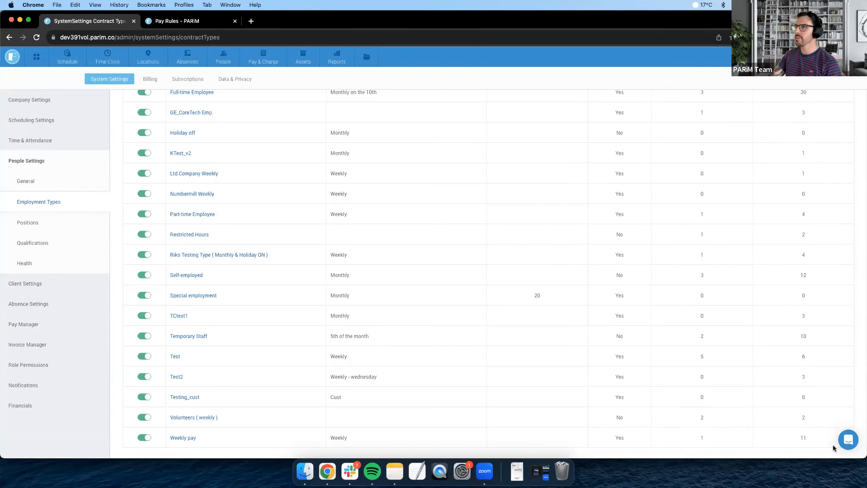
{"action": "left_click", "coordinate": [35, 324]}
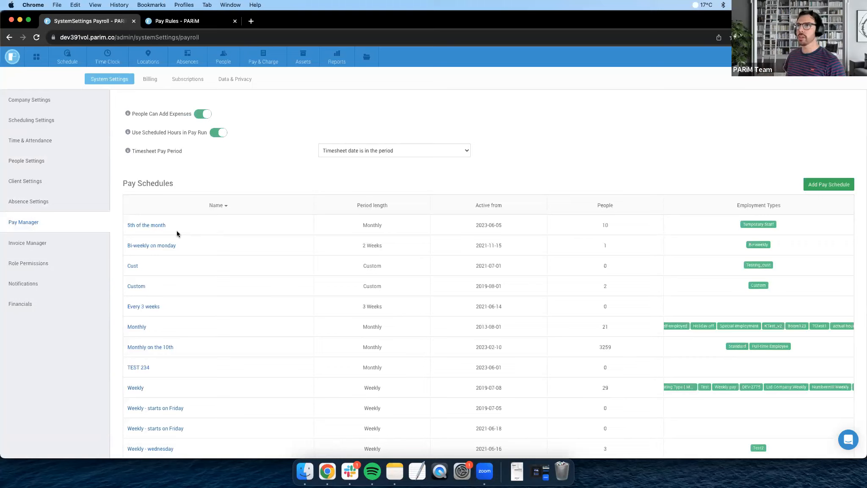
- Open the Pay Run and show the "Monthly on the 10th" pay schedule
{"action": "mouse_move", "coordinate": [271, 57]}
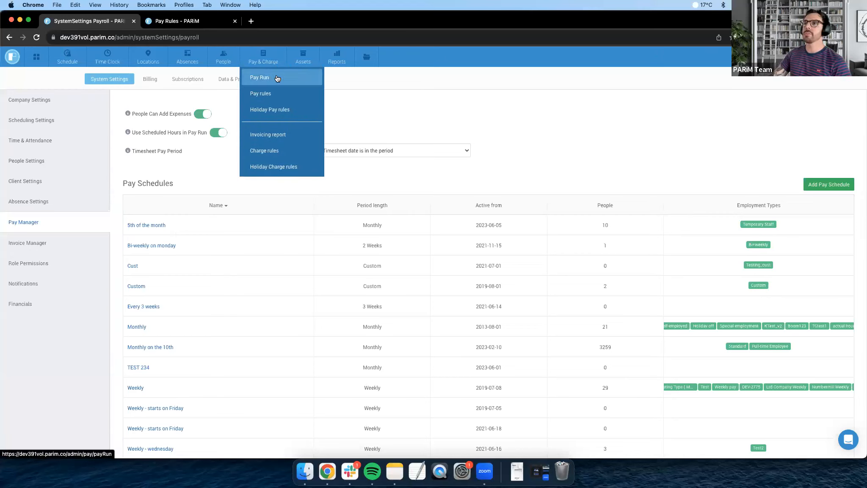
{"action": "left_click", "coordinate": [277, 78]}
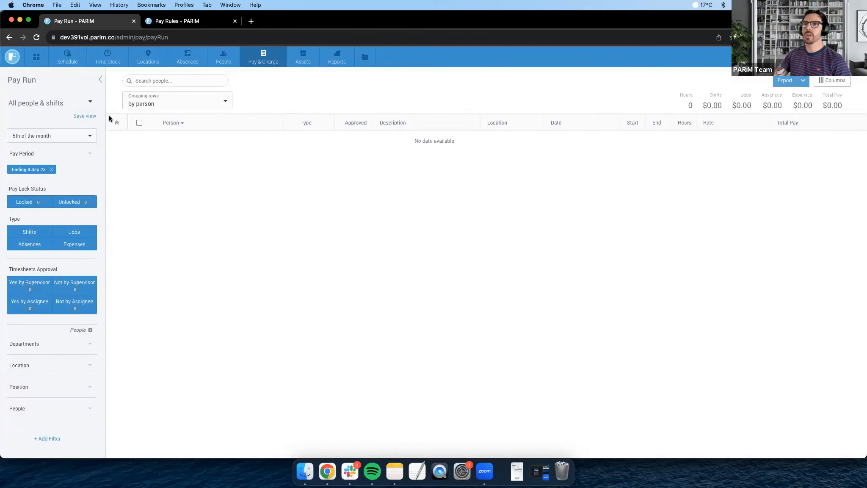
{"action": "left_click", "coordinate": [66, 133]}
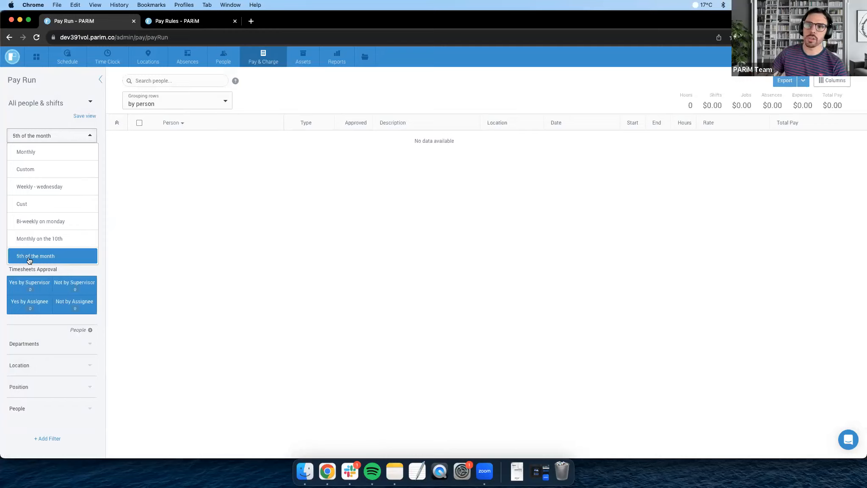
{"action": "left_click", "coordinate": [61, 238]}
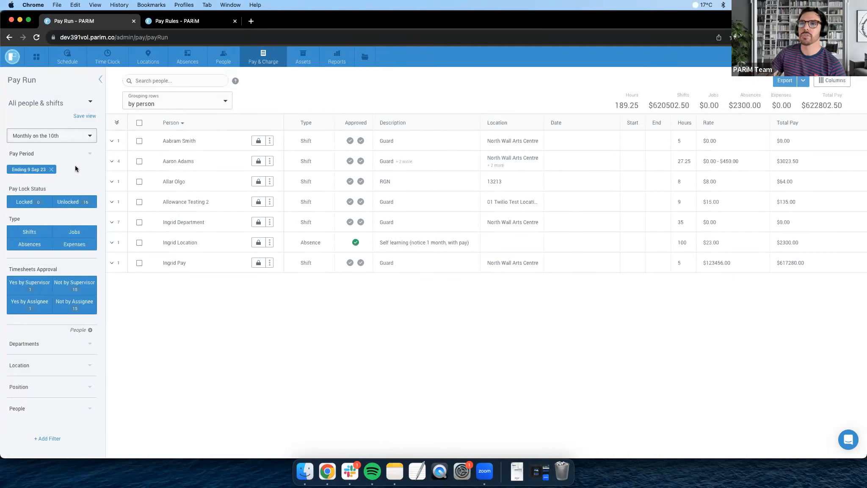
- Expand all grouped rows in the pay run and view the People filter without selecting anyone
{"action": "left_click", "coordinate": [118, 123]}
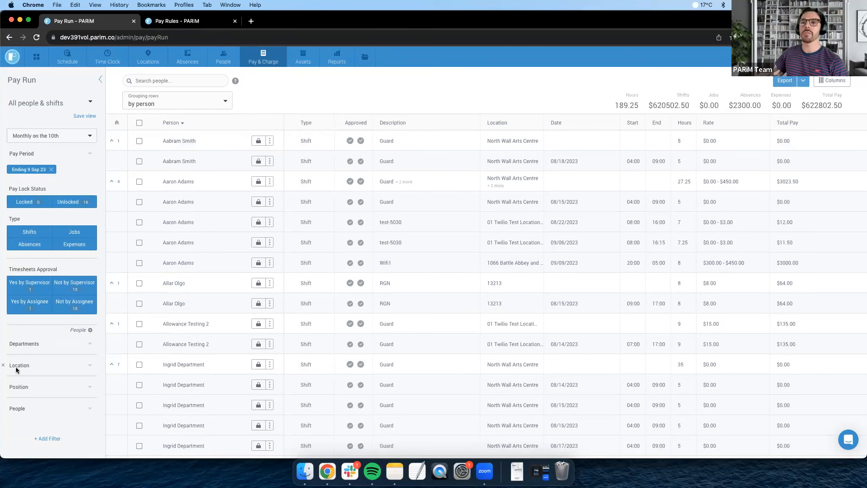
{"action": "left_click", "coordinate": [36, 407]}
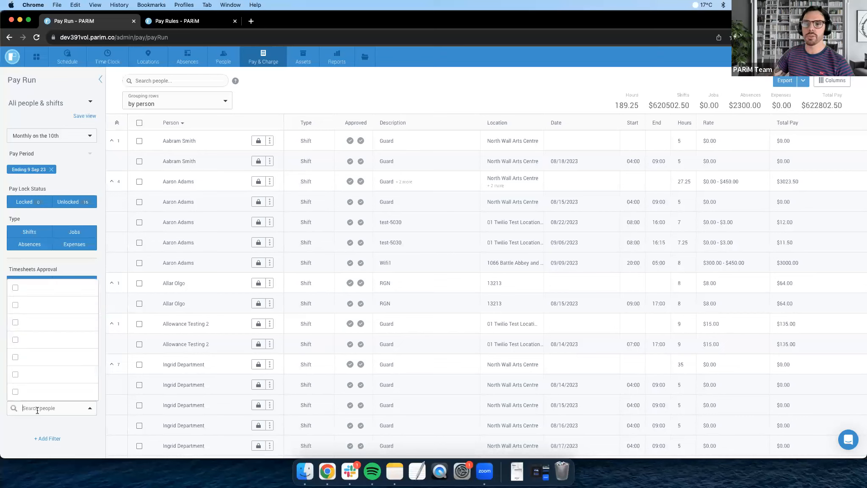
{"action": "left_click", "coordinate": [16, 422]}
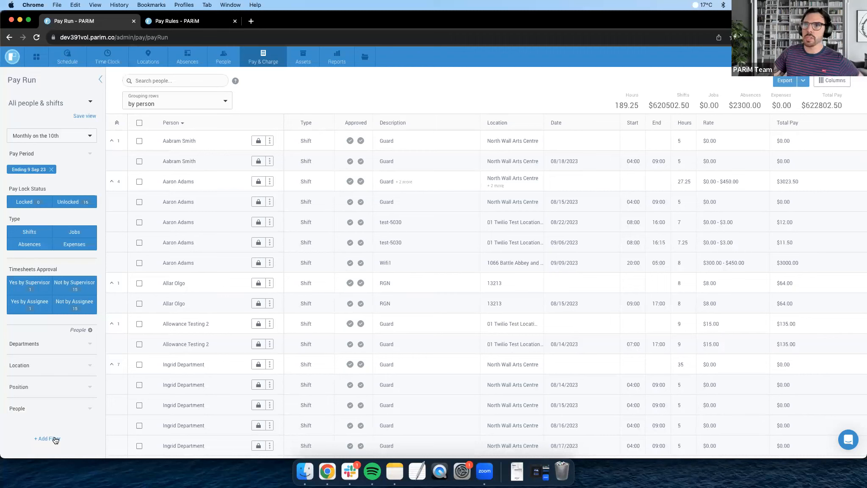
- Group the pay run rows by person and type and expand the first two people's rows
{"action": "left_click", "coordinate": [212, 104]}
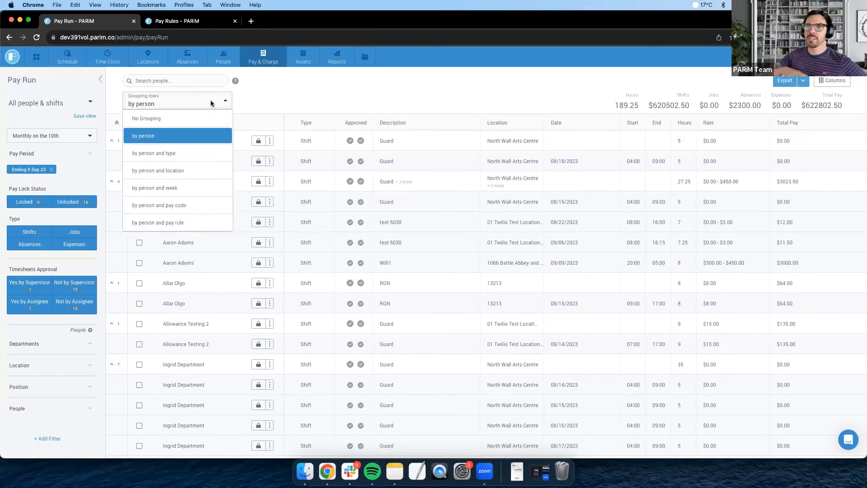
{"action": "left_click", "coordinate": [184, 158]}
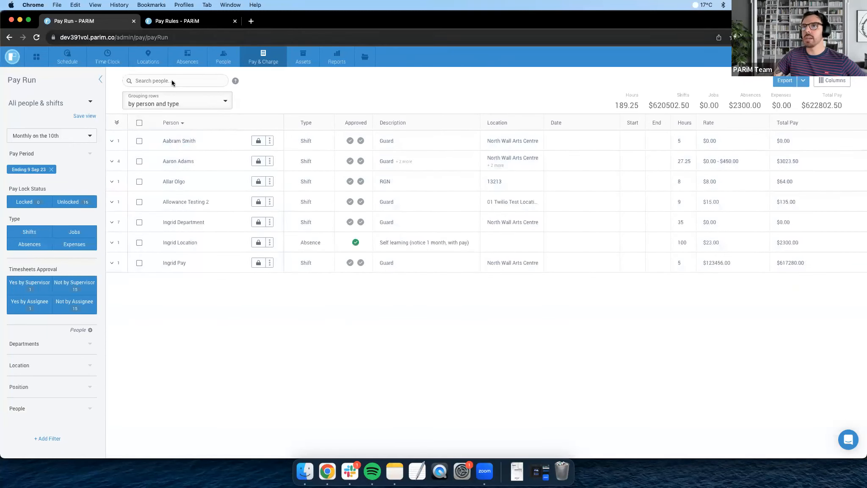
{"action": "left_click", "coordinate": [112, 140]}
{"action": "left_click", "coordinate": [112, 182]}
- View the row grouping options, try No Grouping, and restore grouping by person
{"action": "left_click", "coordinate": [218, 106]}
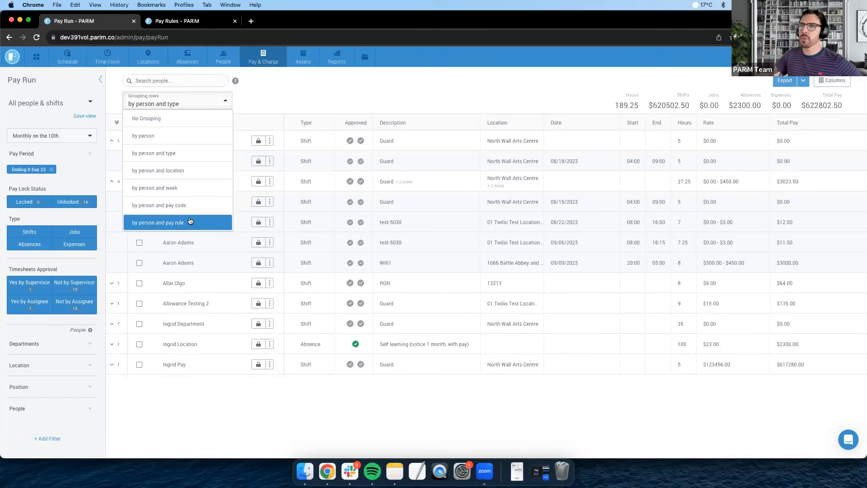
{"action": "left_click", "coordinate": [330, 99]}
{"action": "left_click", "coordinate": [188, 100]}
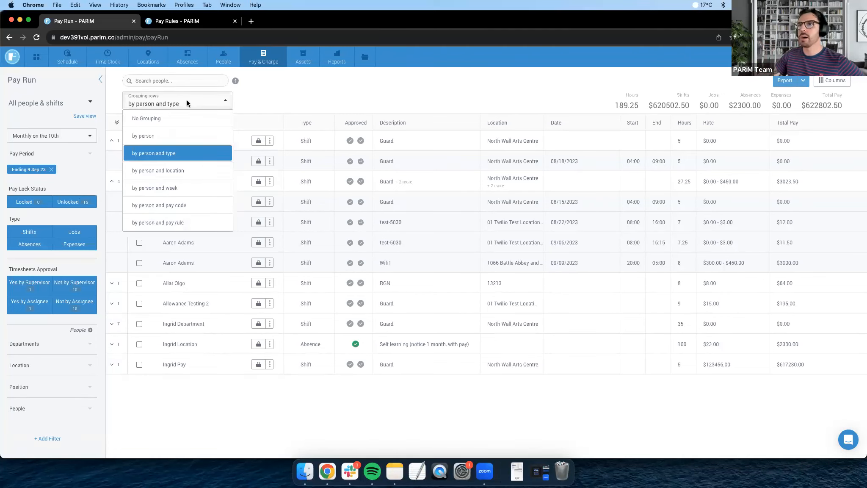
{"action": "left_click", "coordinate": [188, 121]}
{"action": "left_click", "coordinate": [191, 107]}
{"action": "left_click", "coordinate": [168, 136]}
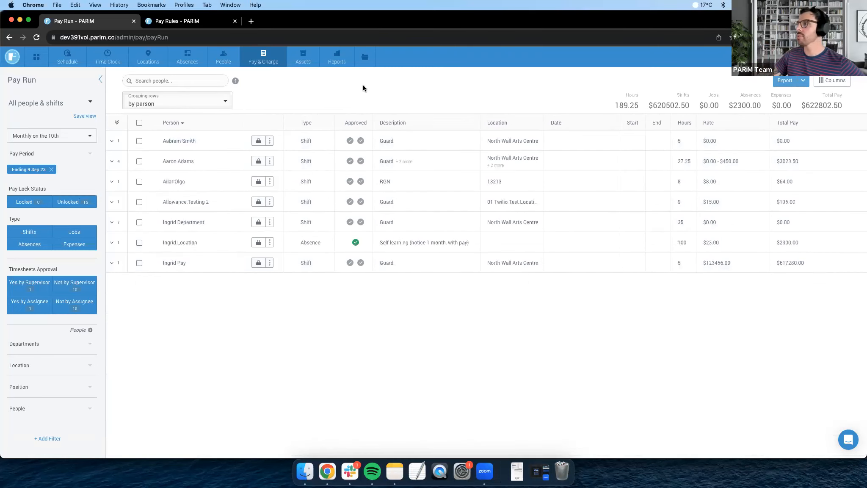
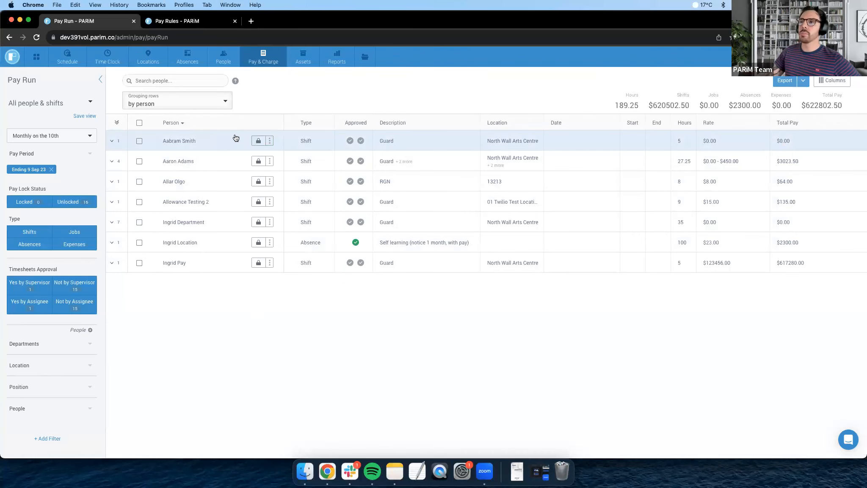
- Lock the first listed person's pay in the pay run, confirm it, and open the linked timesheet
{"action": "left_click", "coordinate": [258, 141]}
{"action": "left_click", "coordinate": [499, 303]}
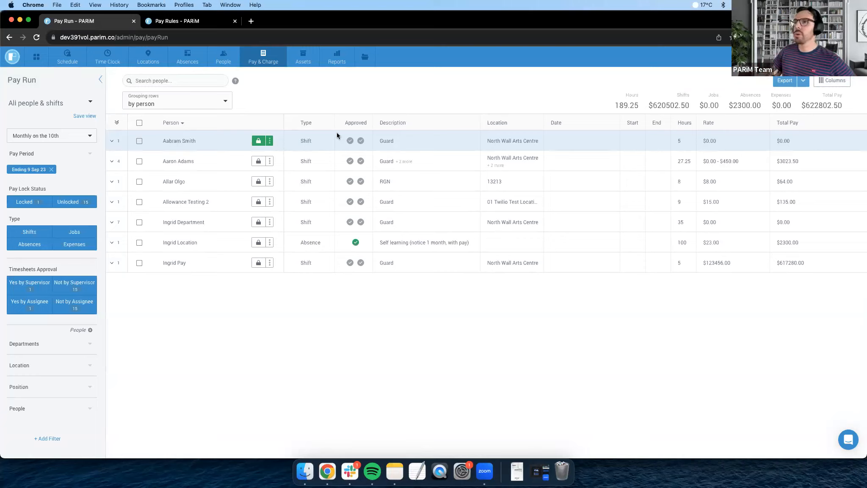
{"action": "left_click", "coordinate": [271, 142]}
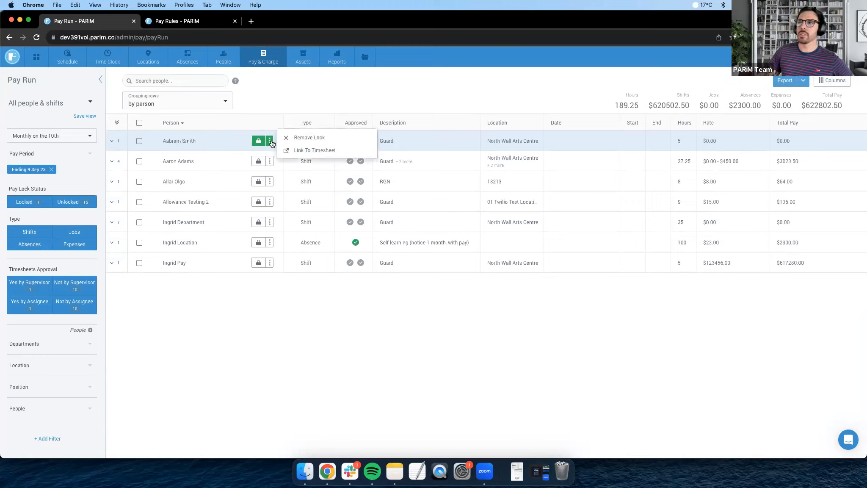
{"action": "left_click", "coordinate": [336, 151]}
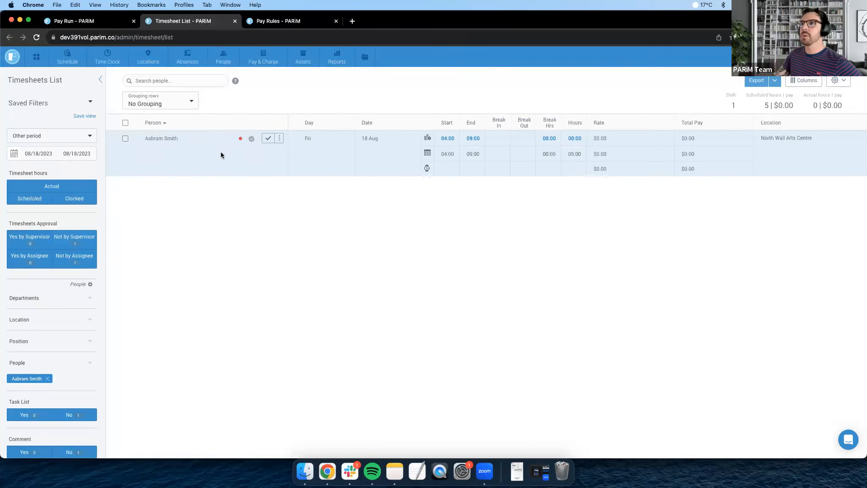
- Open the 18 August timesheet entry for editing, examine its time, break and date fields, and close it unsaved
{"action": "left_click", "coordinate": [482, 139]}
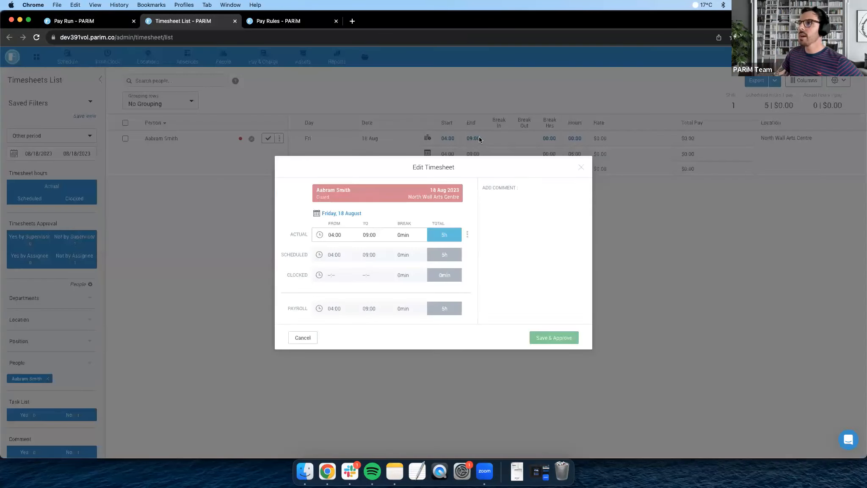
{"action": "left_click", "coordinate": [396, 236]}
{"action": "left_click", "coordinate": [388, 236]}
{"action": "left_click", "coordinate": [360, 213]}
{"action": "left_click", "coordinate": [436, 211]}
{"action": "left_click", "coordinate": [360, 213]}
{"action": "left_click", "coordinate": [388, 216]}
{"action": "left_click", "coordinate": [532, 209]}
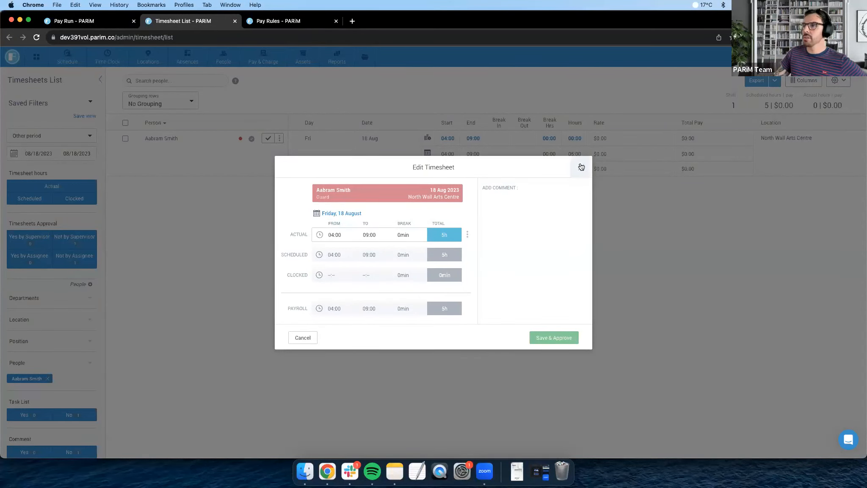
{"action": "left_click", "coordinate": [580, 166]}
- Return to the pay run and view the lock and timesheet options for the first listed person's locked pay
{"action": "left_click", "coordinate": [104, 21]}
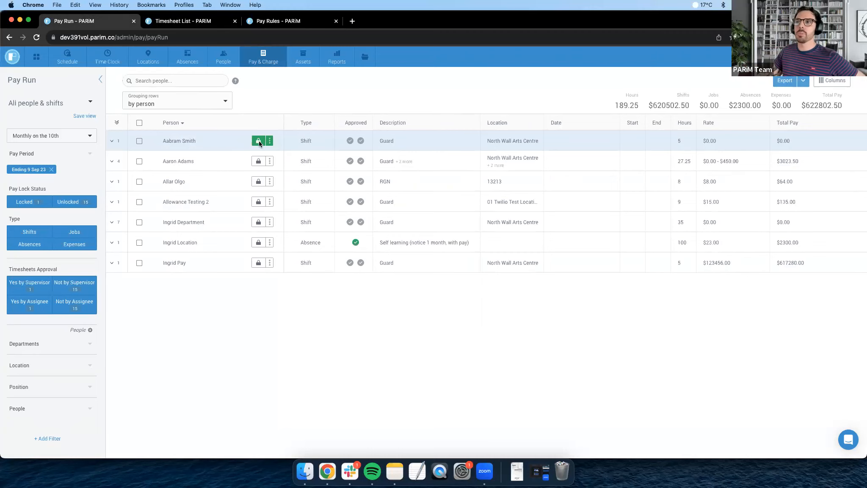
{"action": "left_click", "coordinate": [270, 141]}
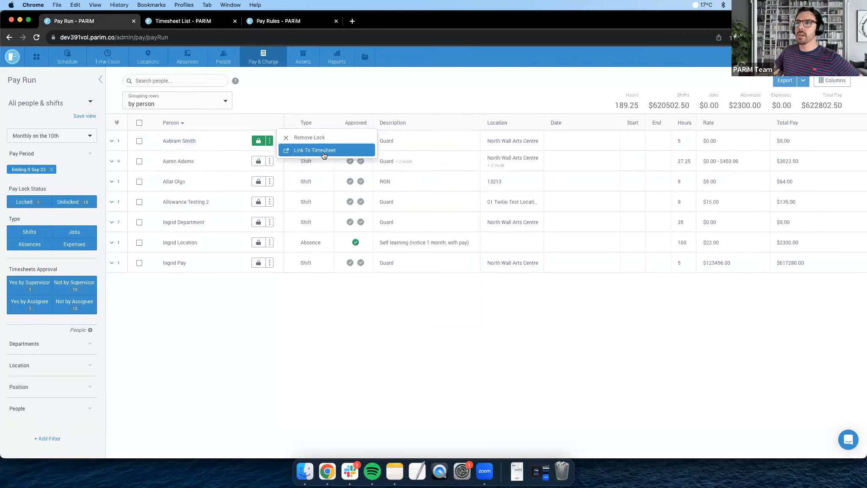
{"action": "left_click", "coordinate": [311, 83]}
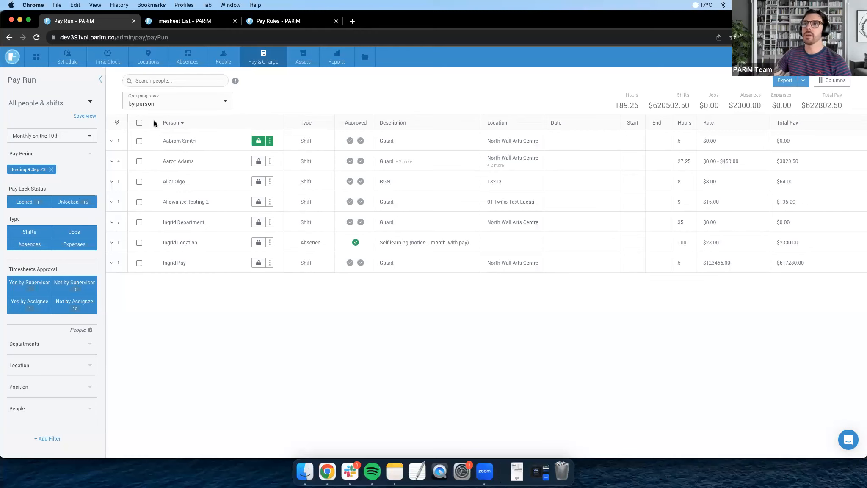
- Select all pay run rows, view the export options with Single rows chosen and no pay period lock, and close them without exporting
{"action": "left_click", "coordinate": [139, 123]}
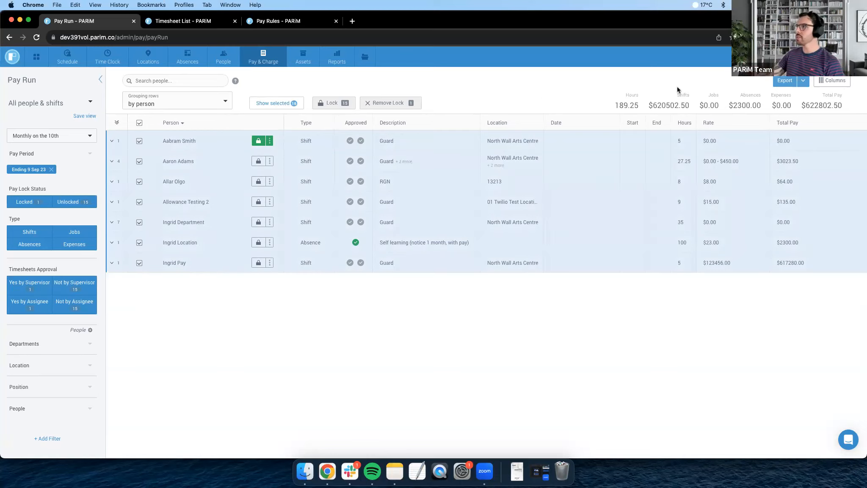
{"action": "left_click", "coordinate": [788, 80]}
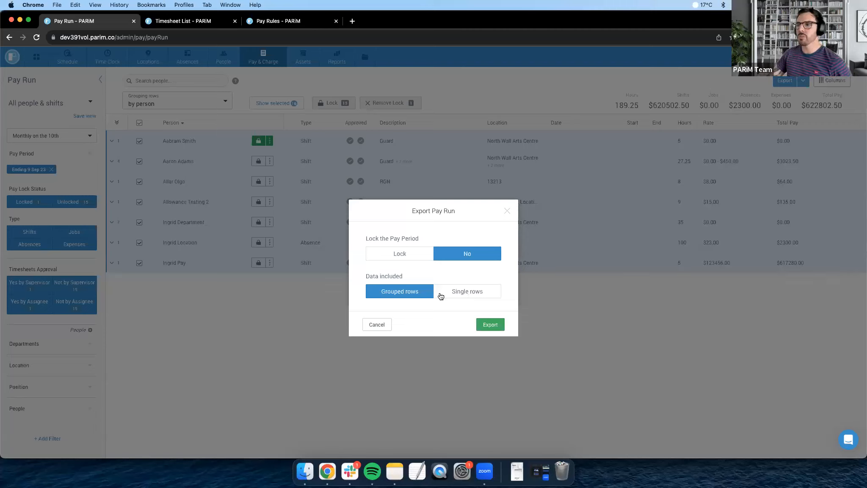
{"action": "left_click", "coordinate": [461, 296]}
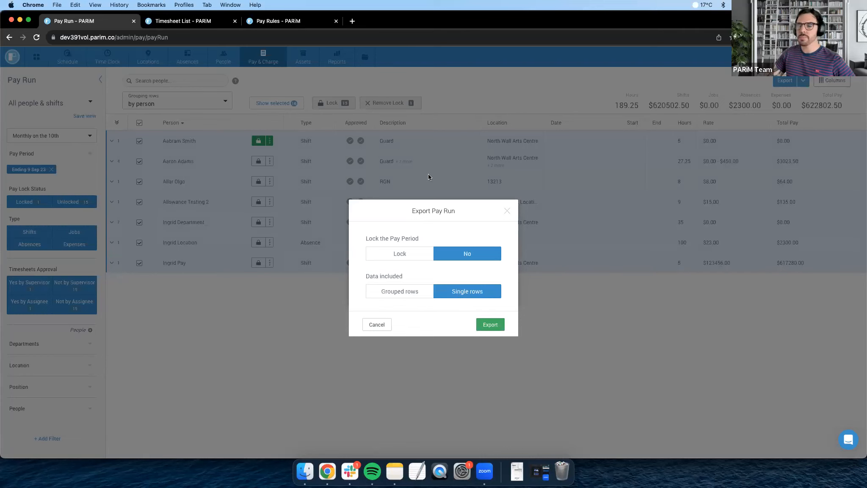
{"action": "left_click", "coordinate": [507, 210]}
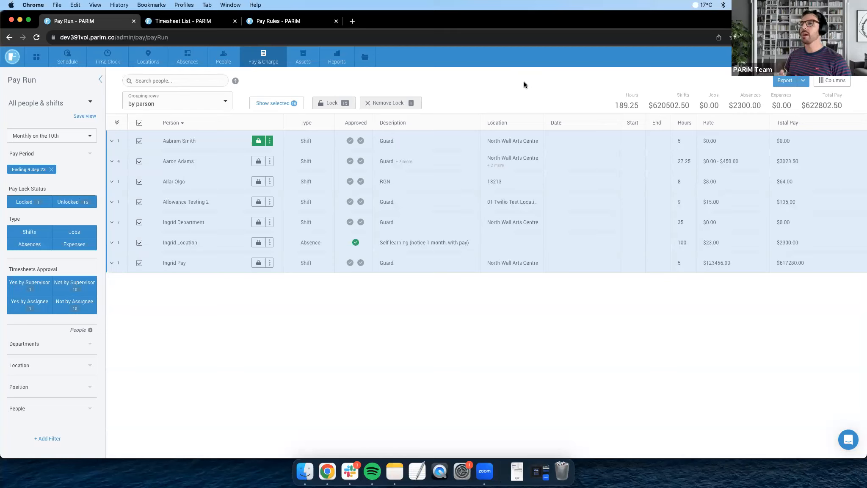
- View the support messenger's contact and help options, close it, and switch to the closing presentation slide
{"action": "mouse_move", "coordinate": [263, 59]}
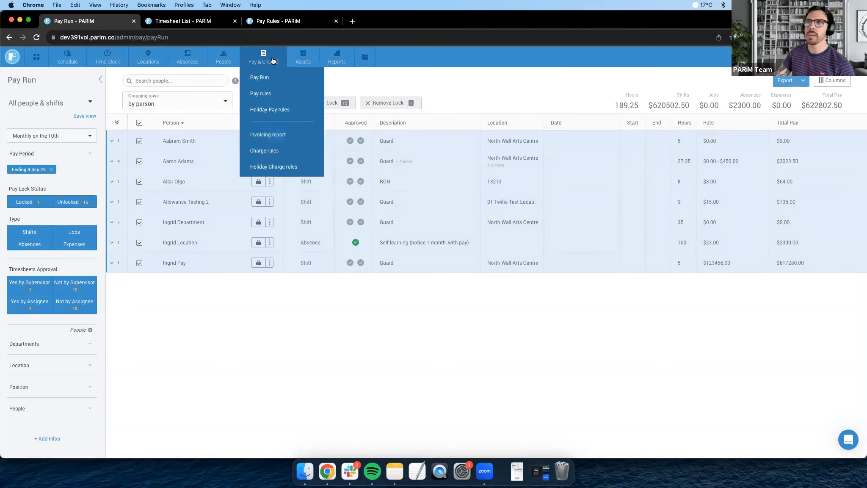
{"action": "mouse_move", "coordinate": [332, 64]}
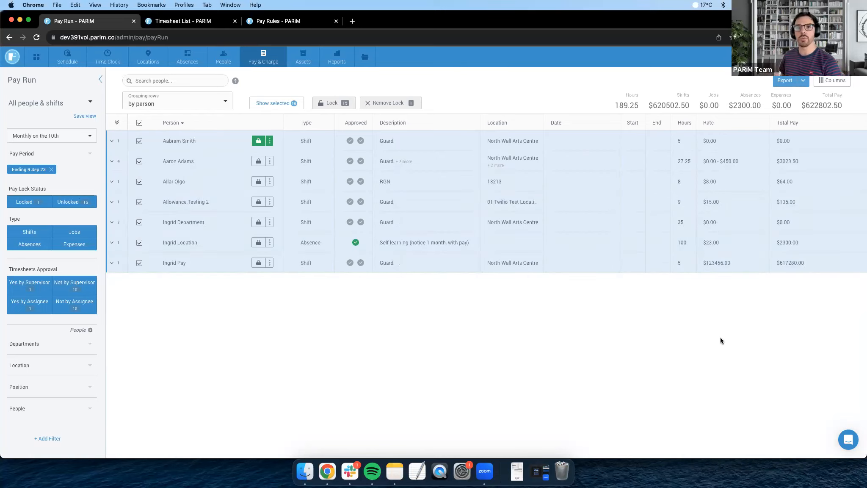
{"action": "left_click", "coordinate": [849, 440]}
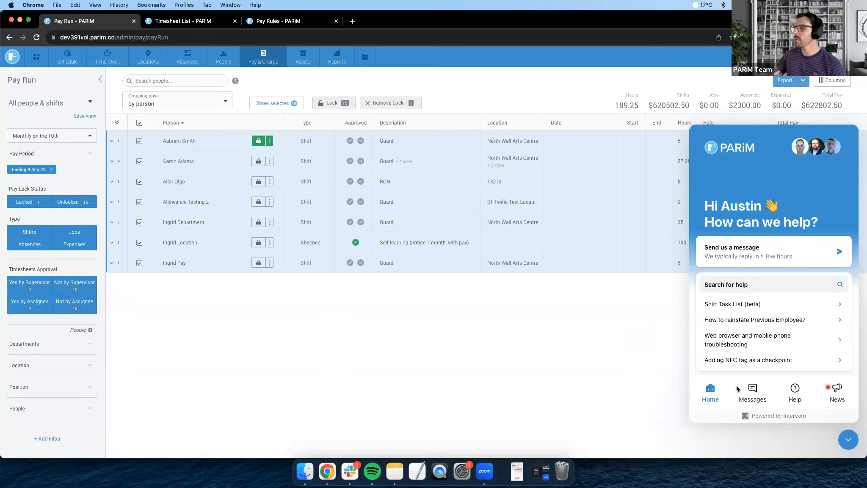
{"action": "left_click", "coordinate": [848, 439]}
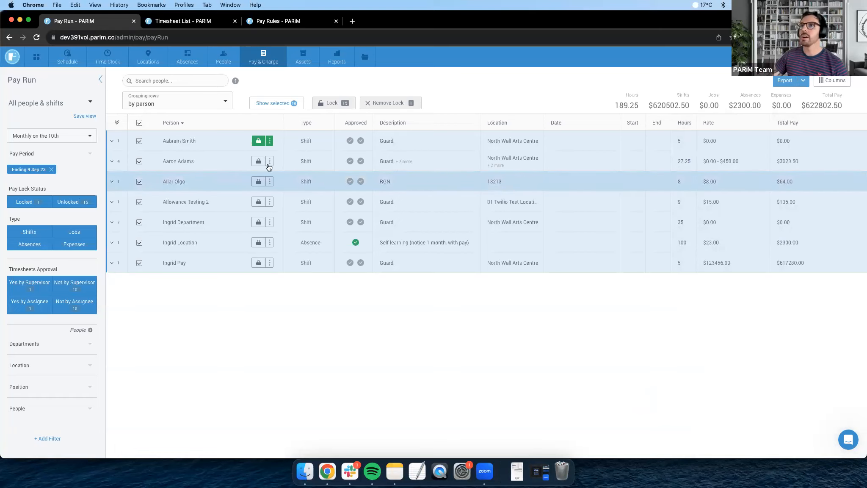
{"action": "key", "text": "ctrl+Right"}
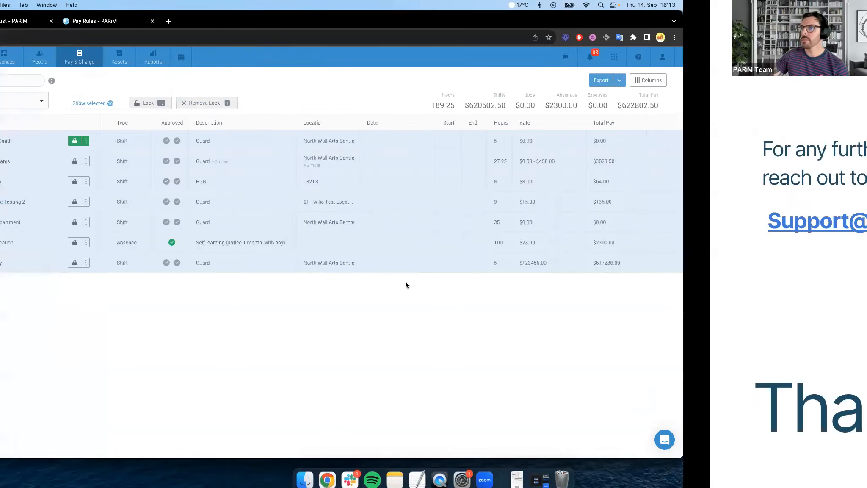